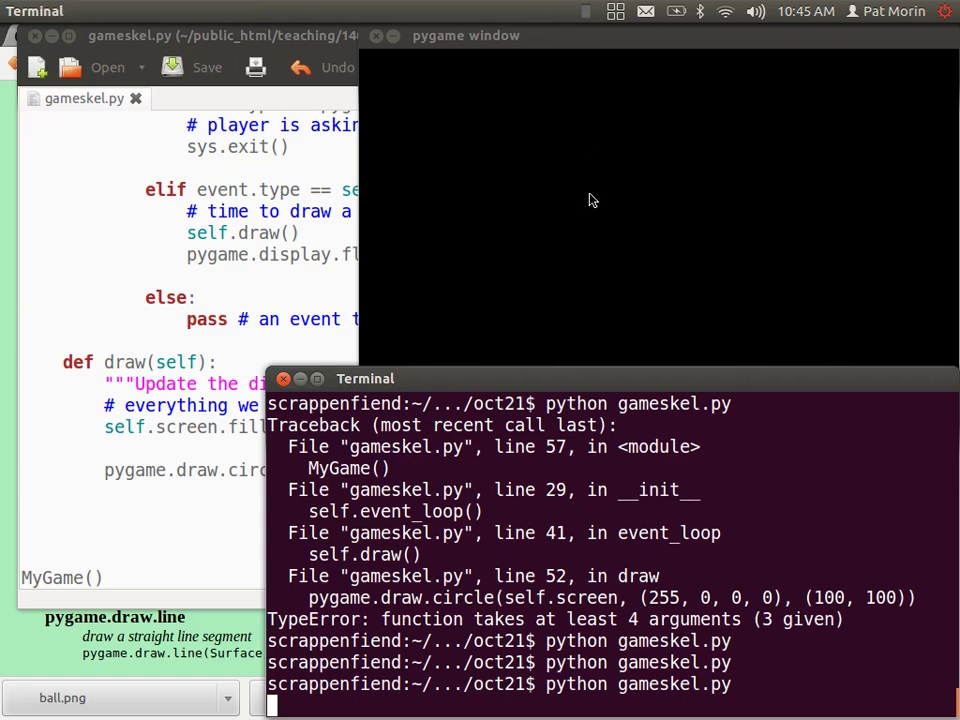
# Switch to Chrome, search for "google advanced image search" in a new tab and open the Google Advanced Image Search page.
pyautogui.click(156, 318)
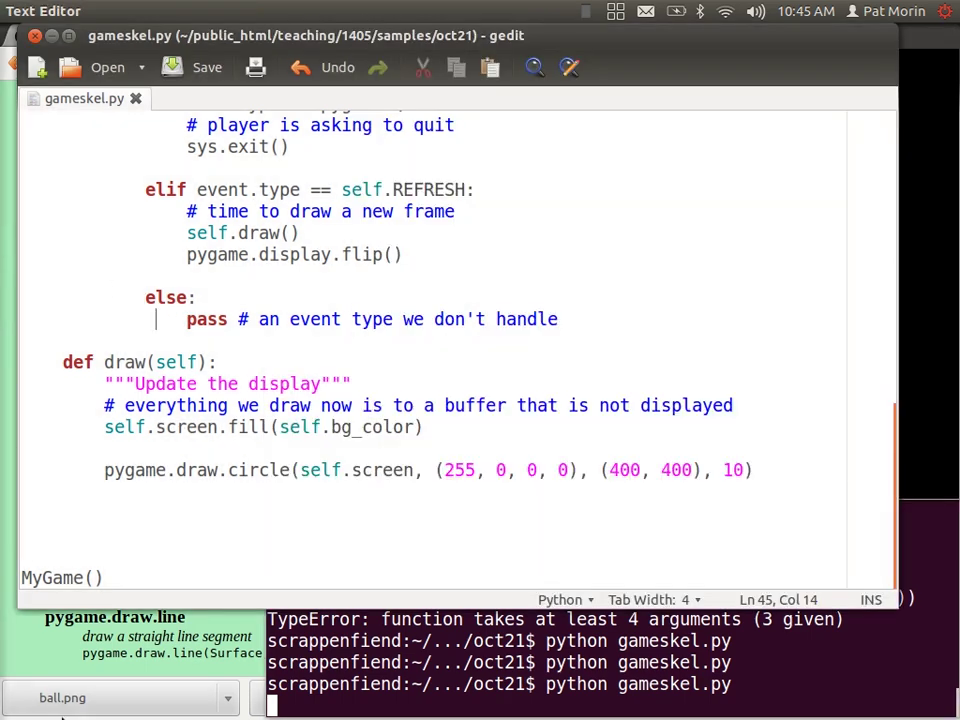
pyautogui.click(20, 660)
pyautogui.scroll(10, 532, 490)
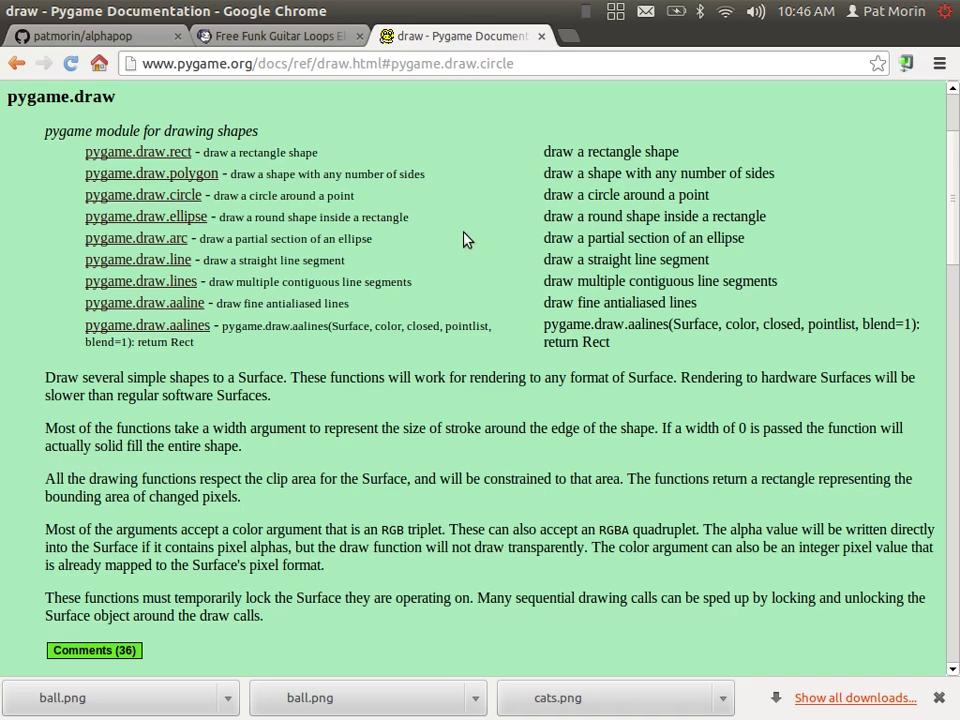
pyautogui.click(568, 38)
pyautogui.write('g')
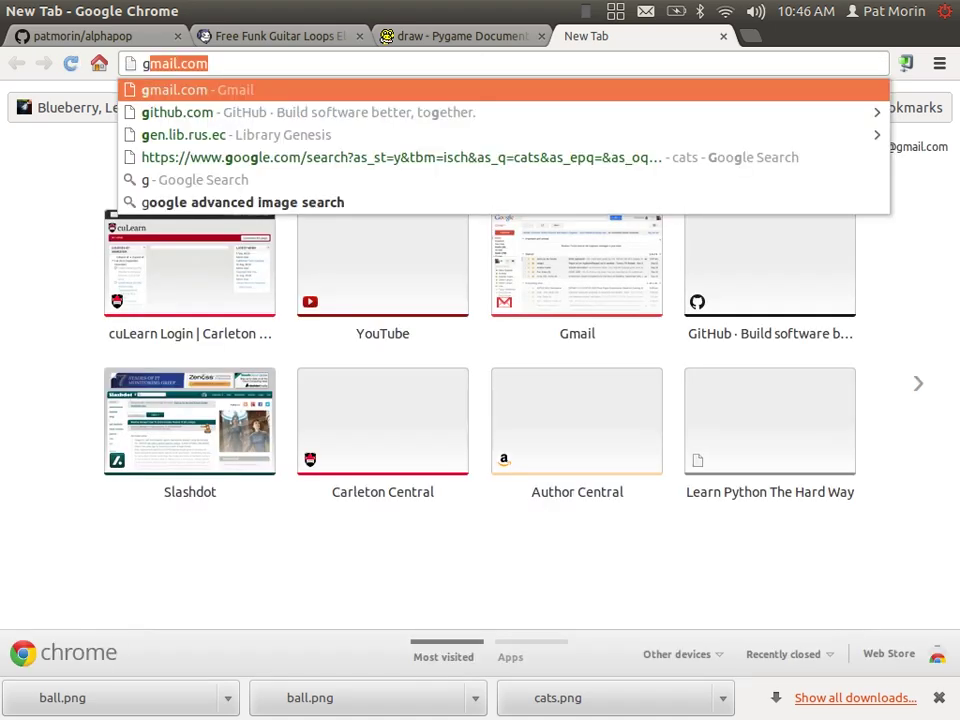
pyautogui.write('oogle advanced image s')
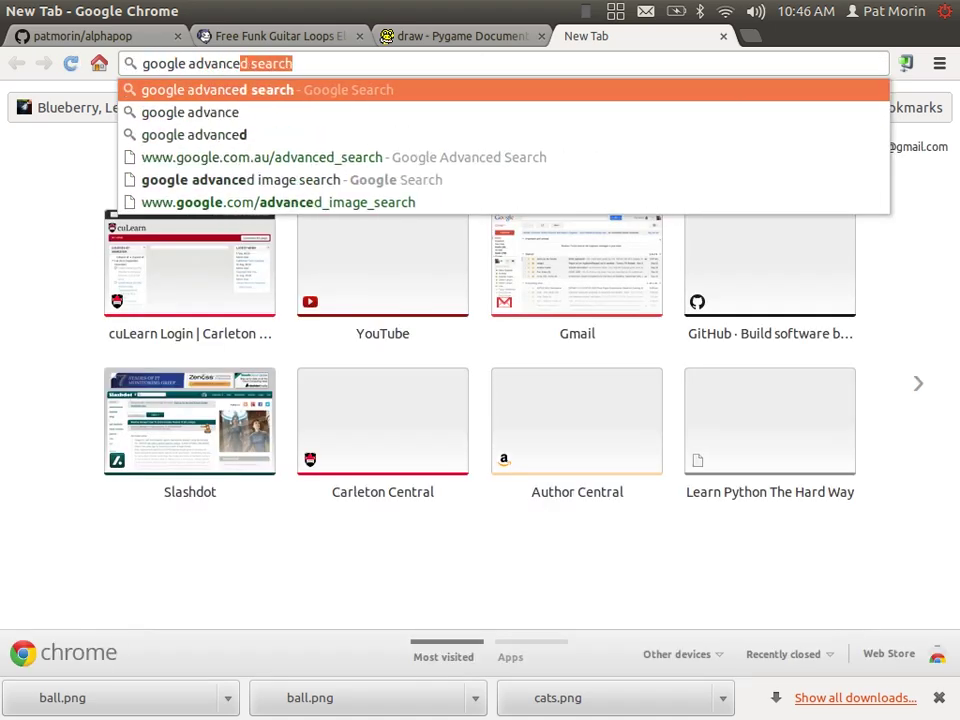
pyautogui.write('earch')
pyautogui.press('Return')
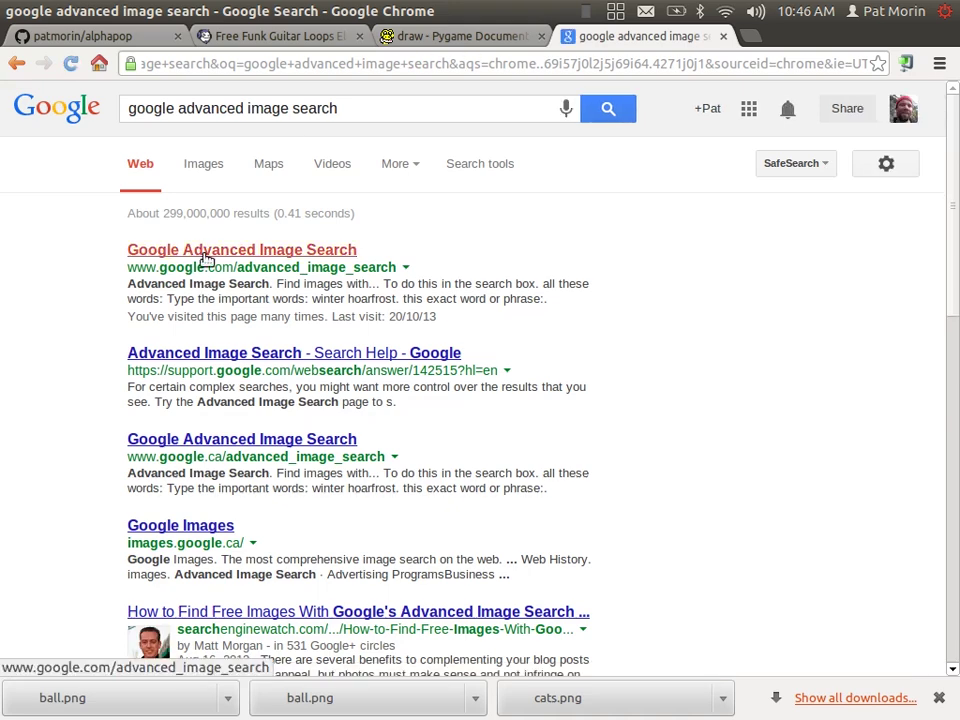
pyautogui.click(208, 250)
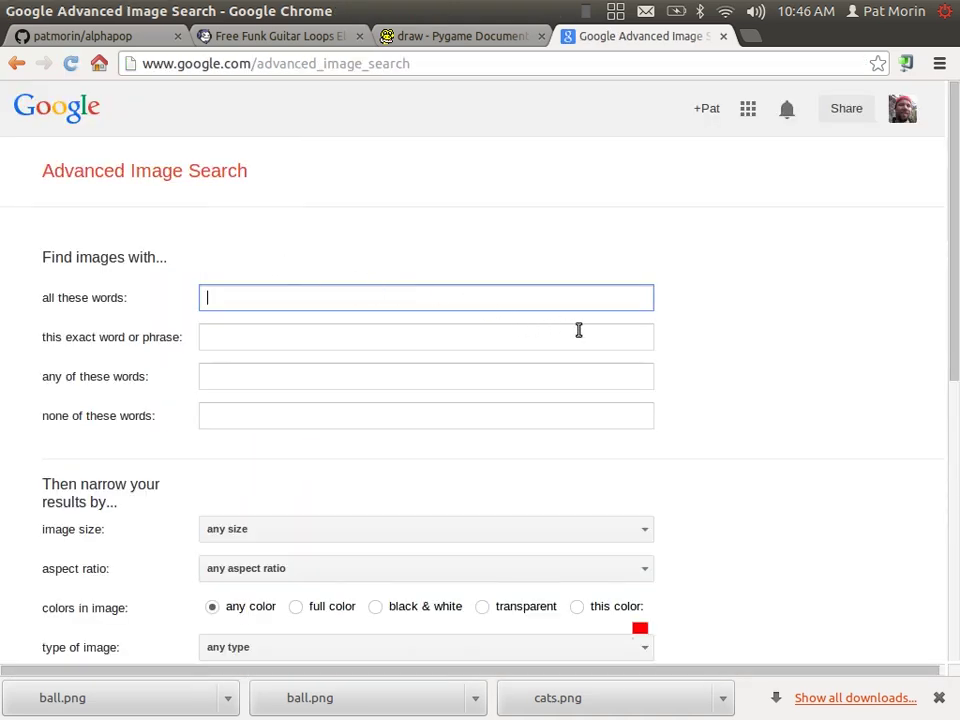
# Enter "dog" as the term for all these words in the image search form.
pyautogui.scroll(-2, 725, 337)
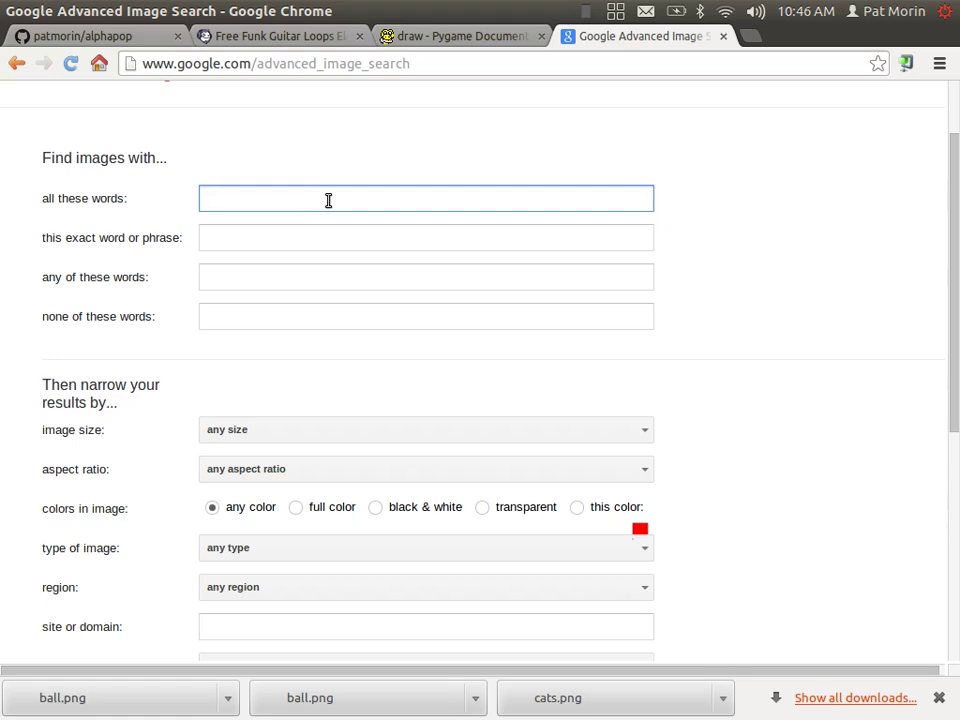
pyautogui.write('dog')
pyautogui.click(774, 227)
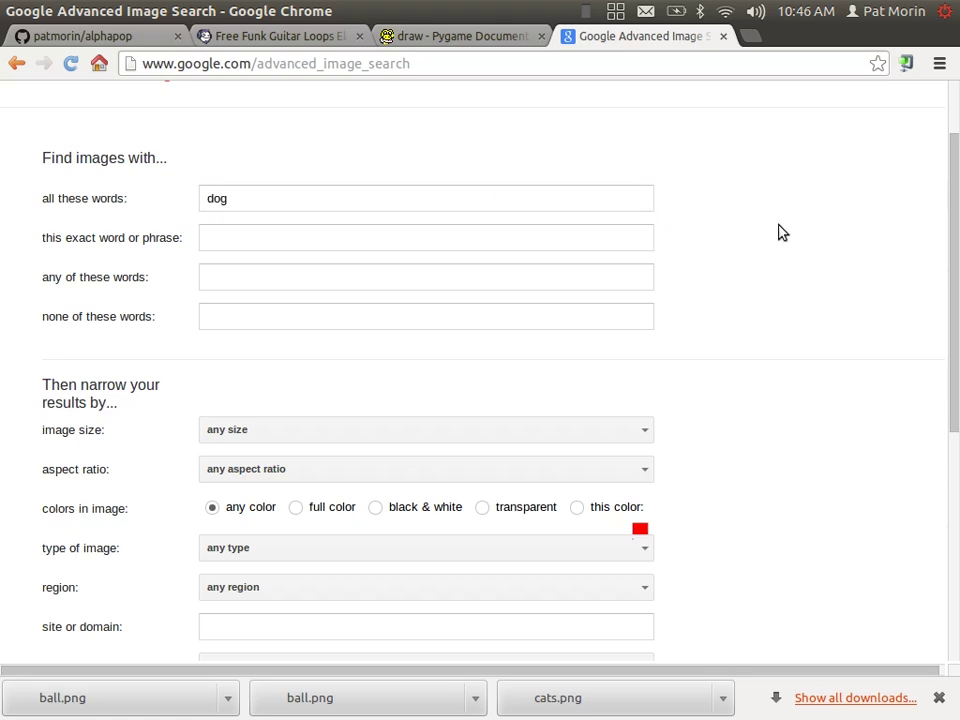
# Set the image size filter to Medium.
pyautogui.scroll(-3, 783, 232)
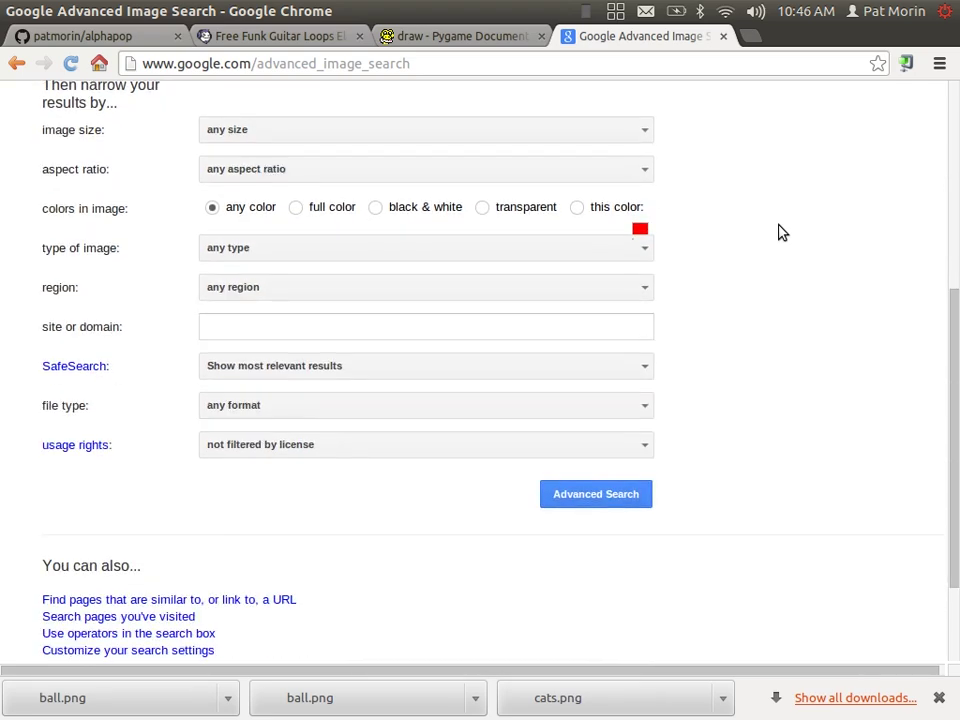
pyautogui.scroll(1, 783, 232)
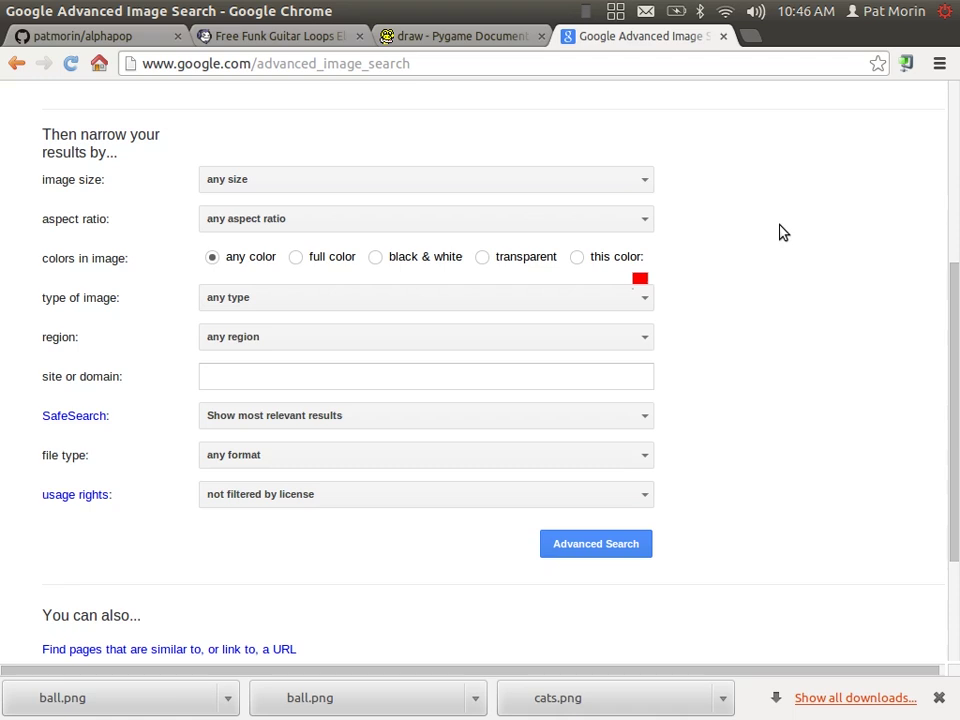
pyautogui.click(634, 184)
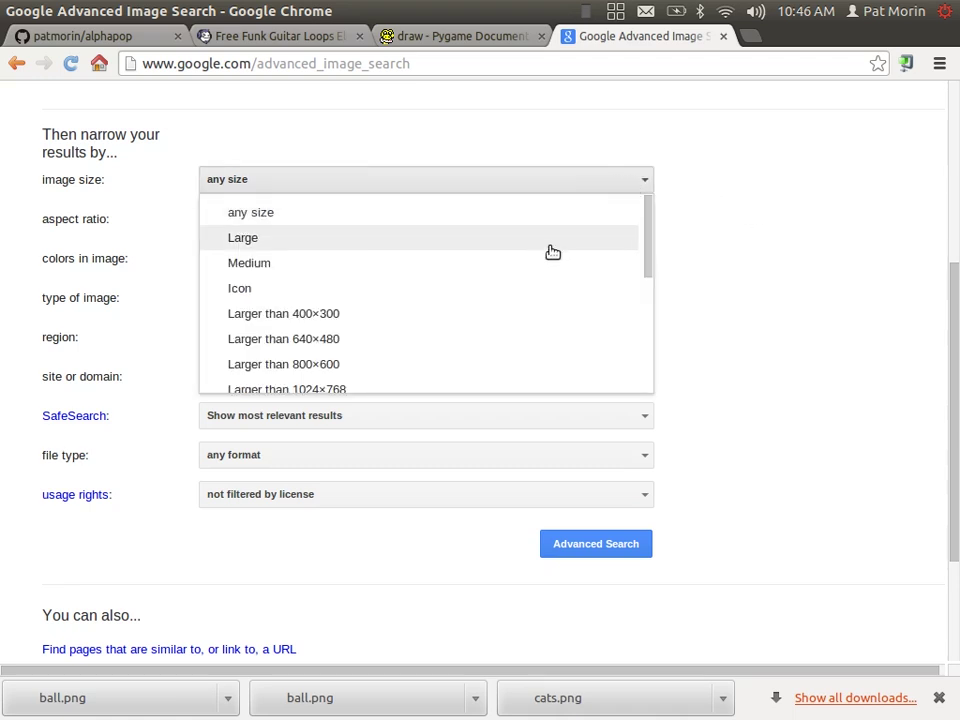
pyautogui.moveTo(649, 244); pyautogui.dragTo(636, 206)
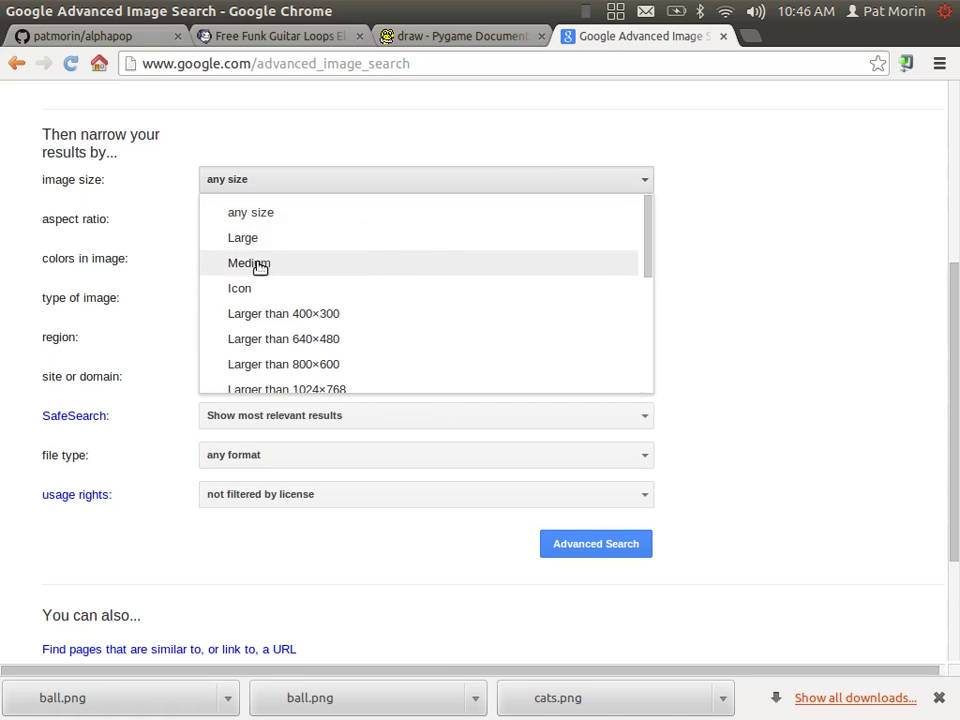
pyautogui.click(260, 267)
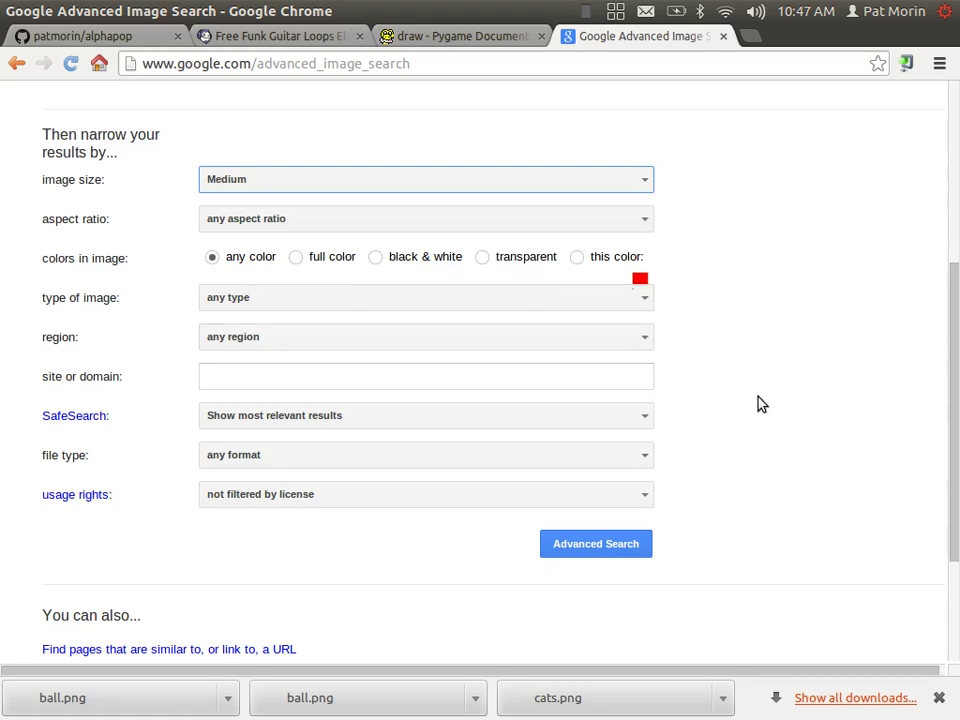
# Set the usage rights to "free to use or share" and restrict the image colors to transparent.
pyautogui.click(545, 500)
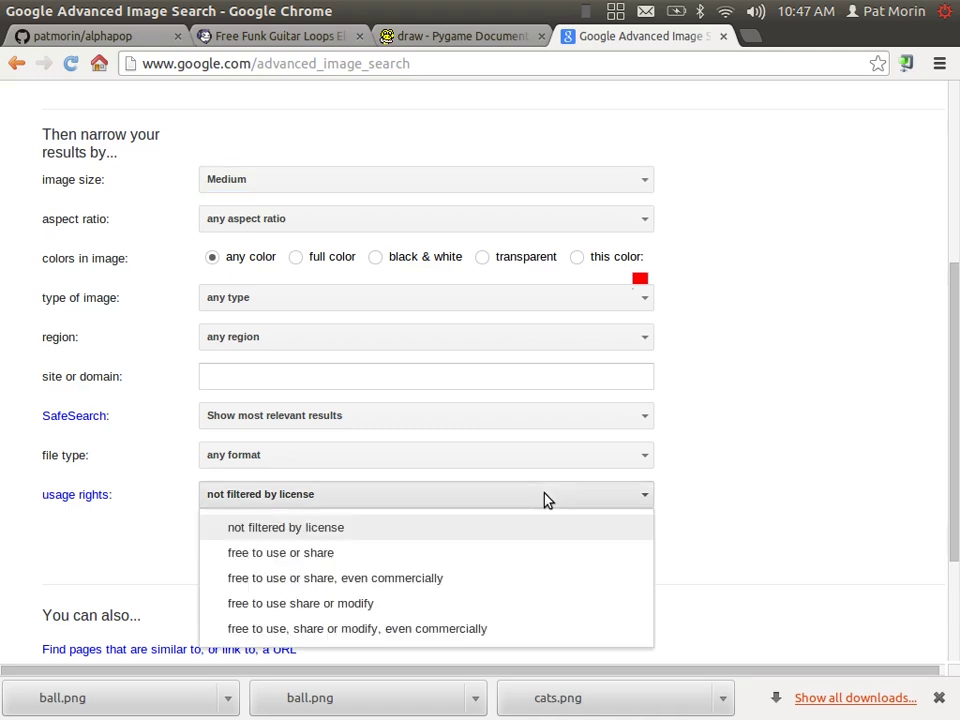
pyautogui.click(283, 555)
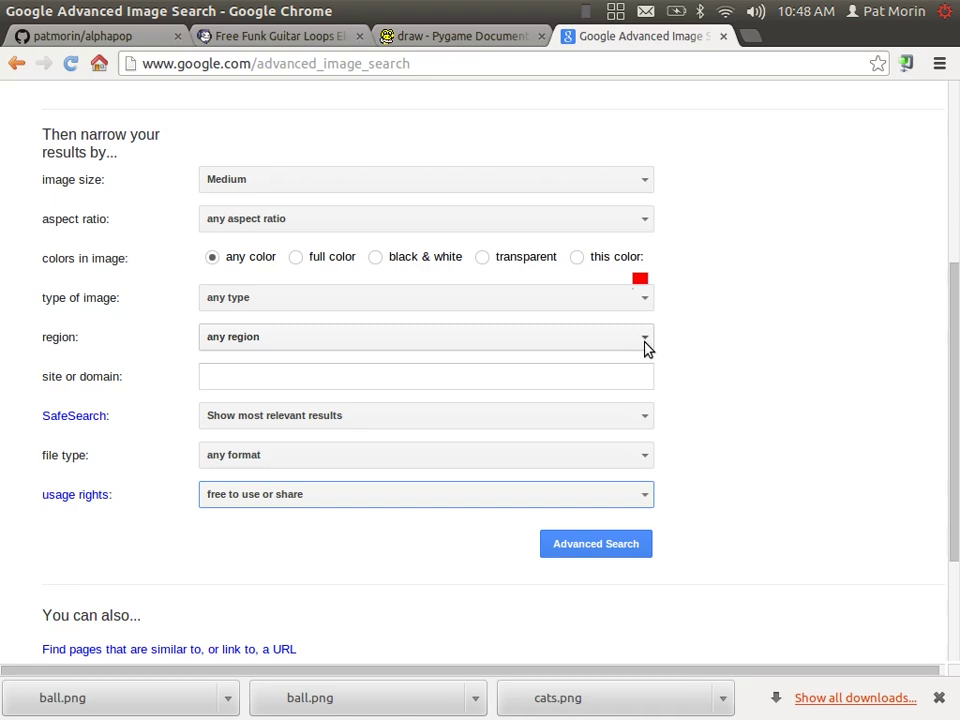
pyautogui.click(563, 307)
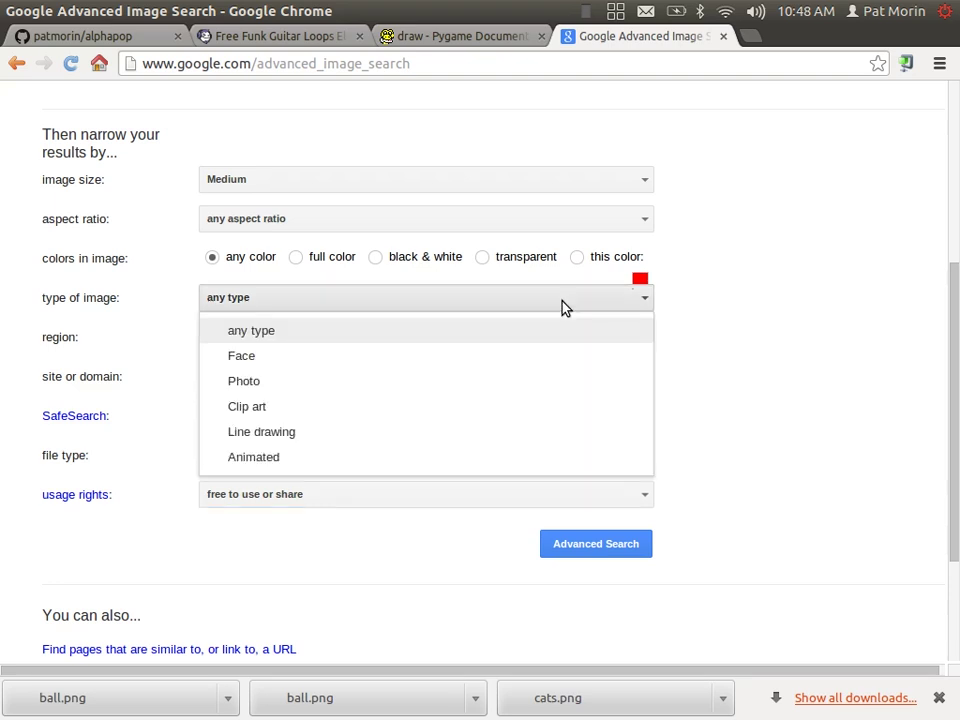
pyautogui.click(637, 305)
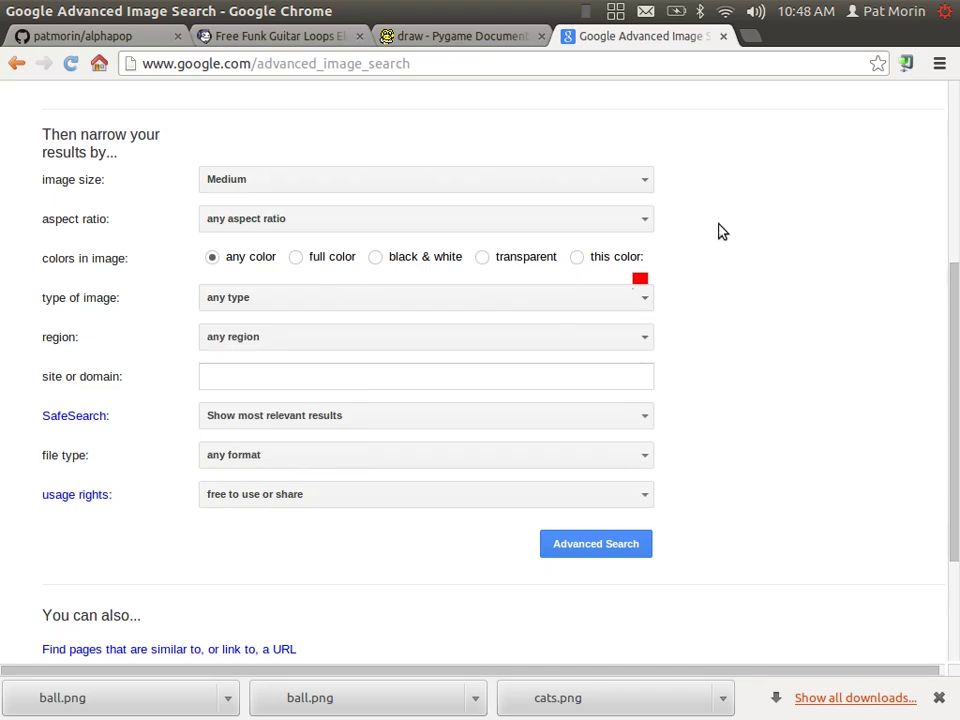
pyautogui.click(485, 298)
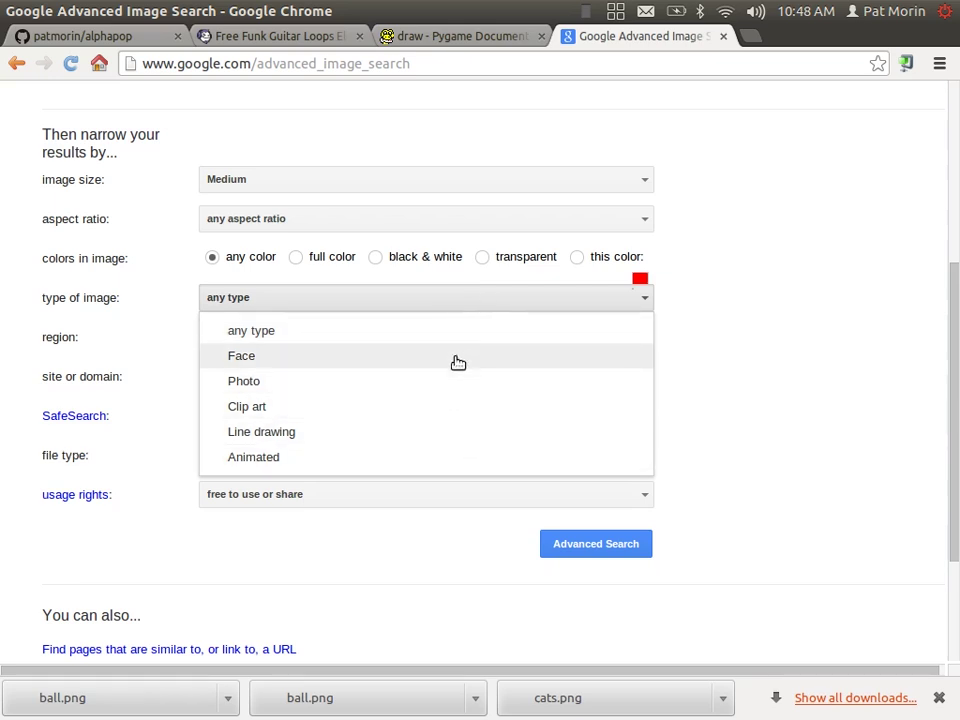
pyautogui.click(814, 318)
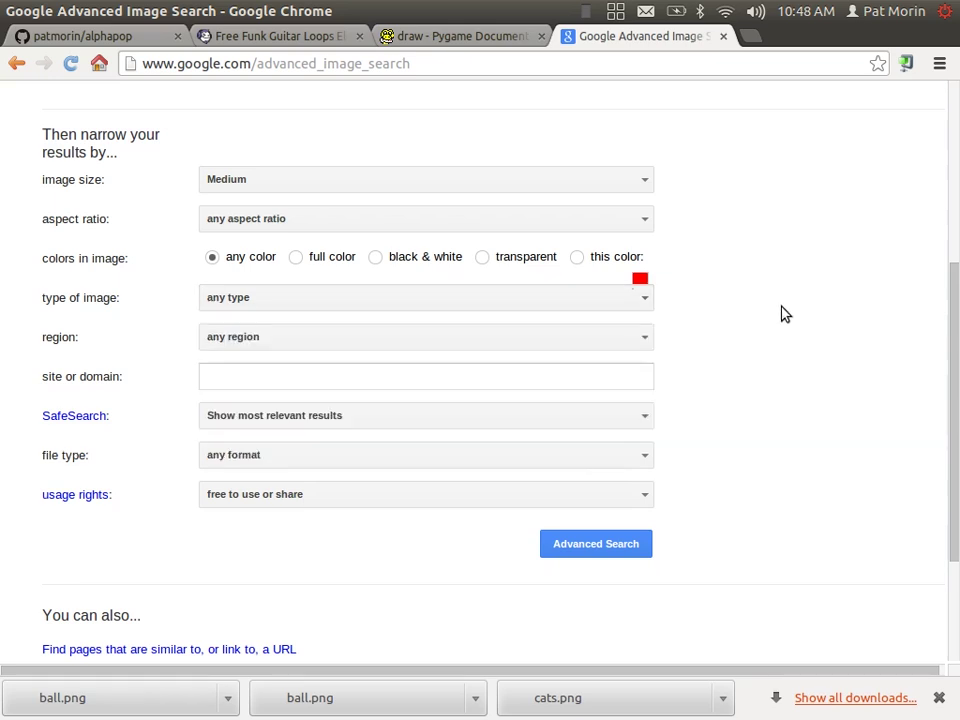
pyautogui.click(482, 258)
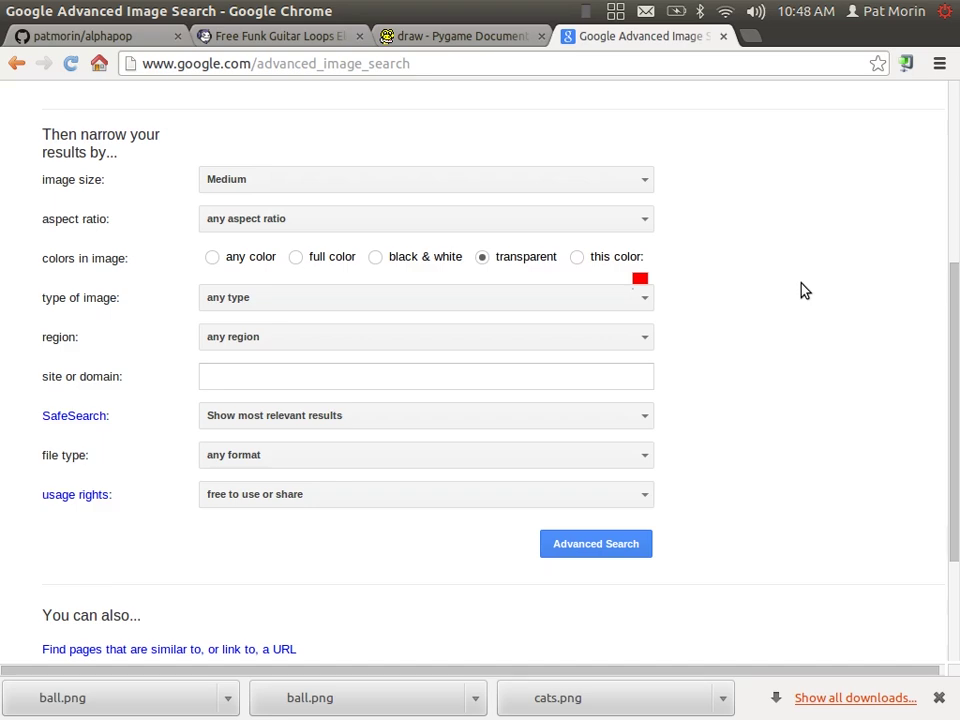
# Set the image size filter back to any size, leaving the image type at any type.
pyautogui.click(619, 180)
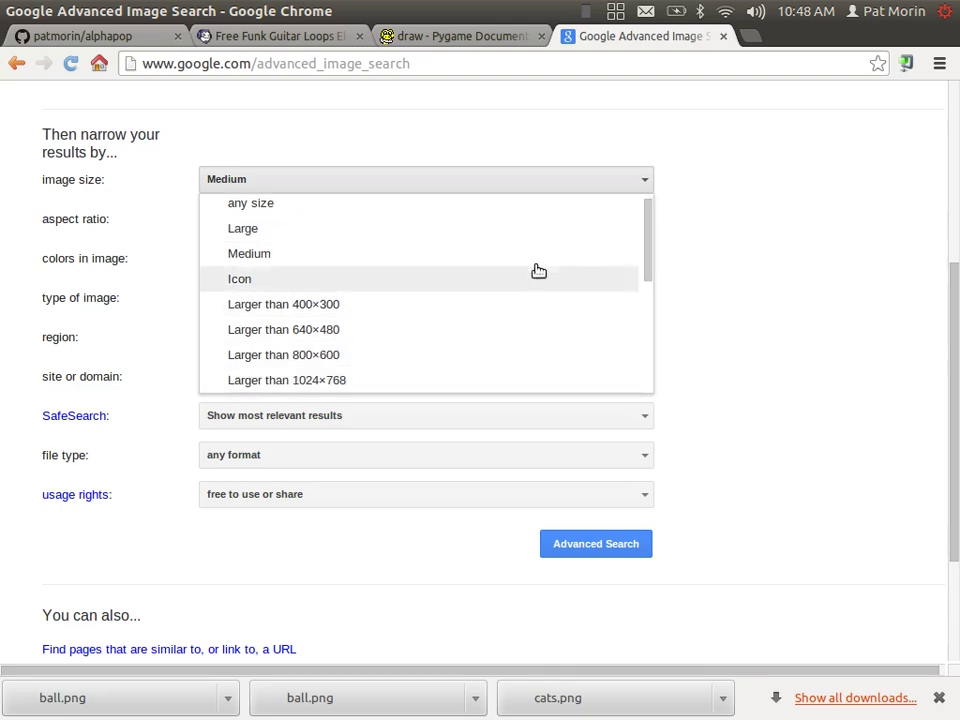
pyautogui.click(529, 212)
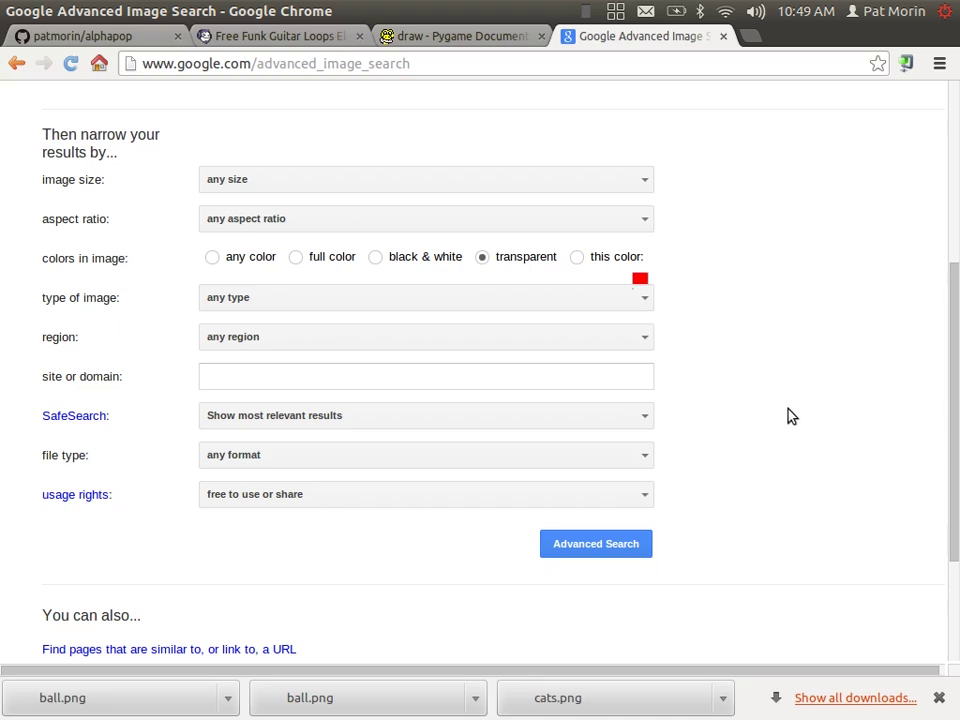
pyautogui.click(634, 306)
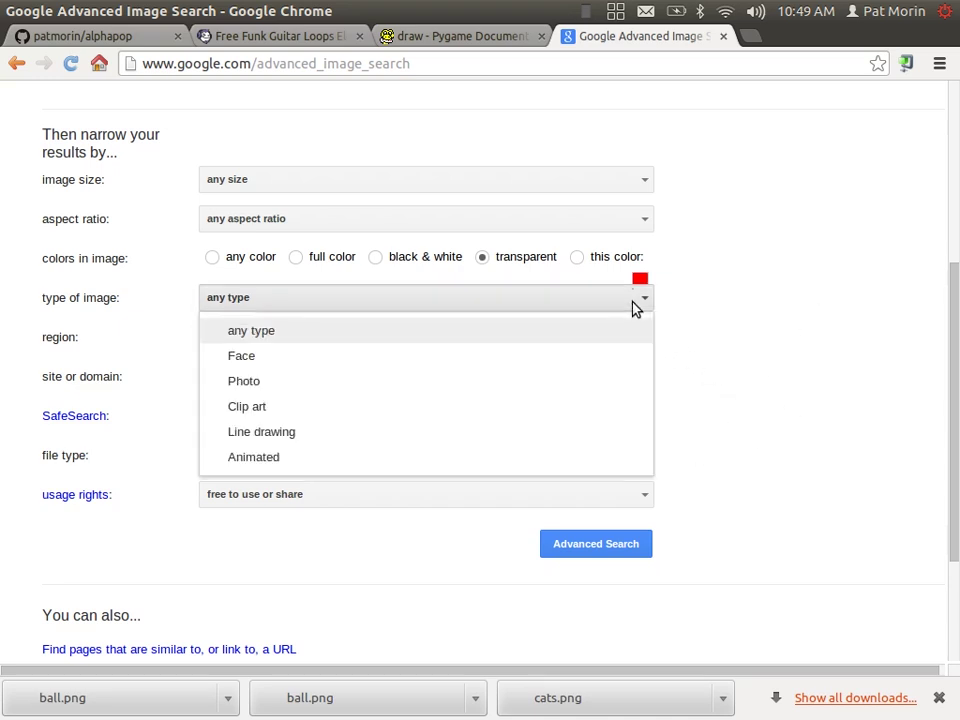
pyautogui.click(634, 306)
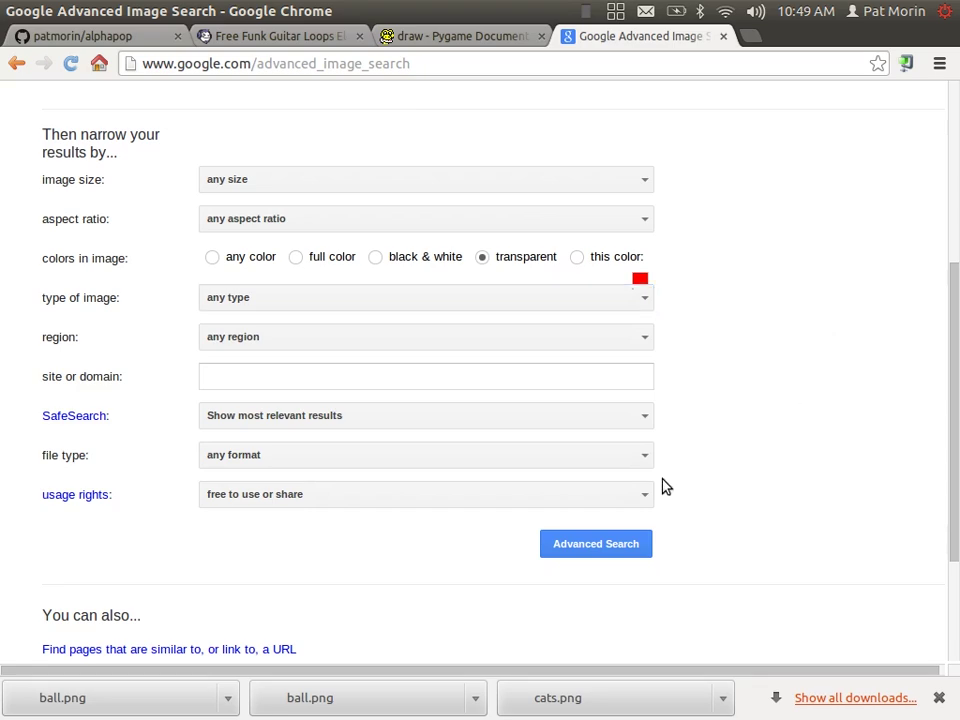
# Run the advanced search and open the preview of the photo of the standing black-and-tan dog.
pyautogui.click(573, 549)
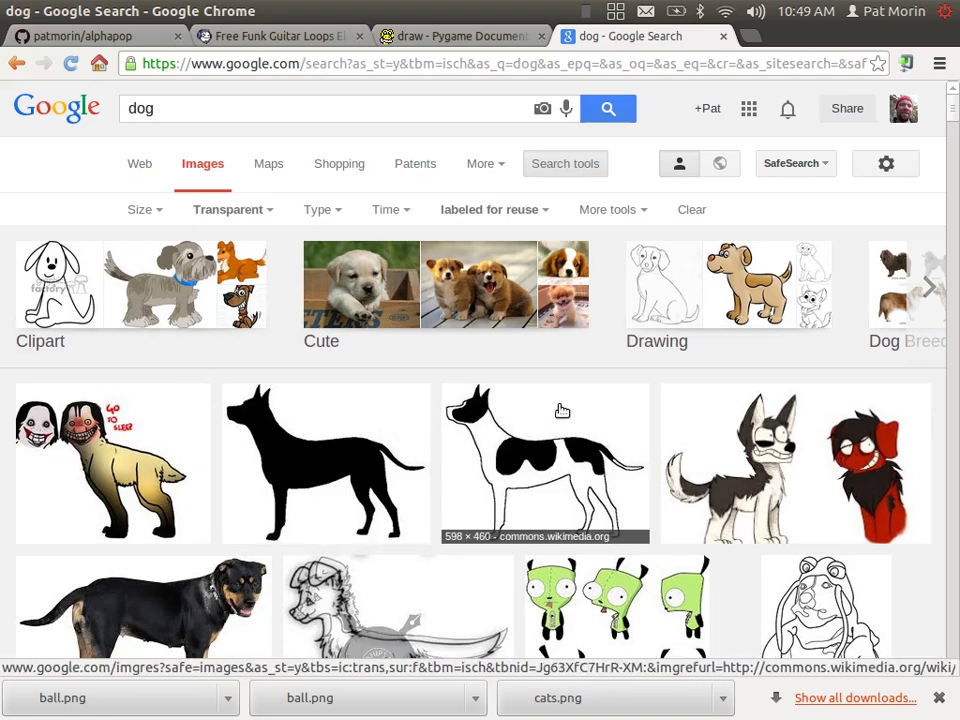
pyautogui.scroll(-4, 562, 410)
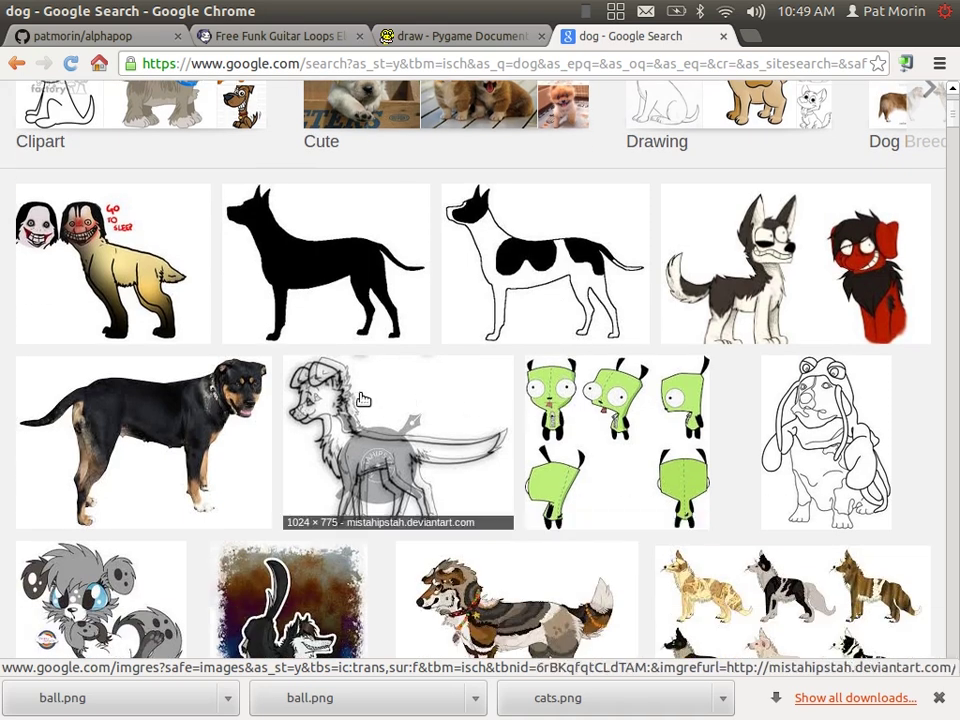
pyautogui.click(188, 411)
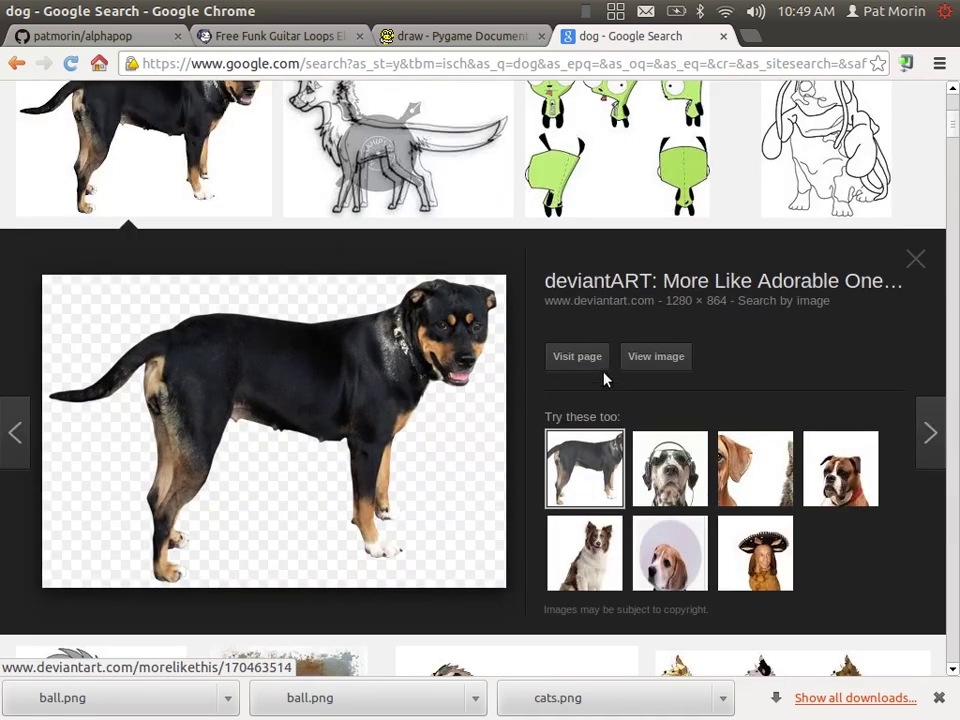
# Visit the dog image's deviantART source page, look through the similar deviations and return to the image results.
pyautogui.click(587, 358)
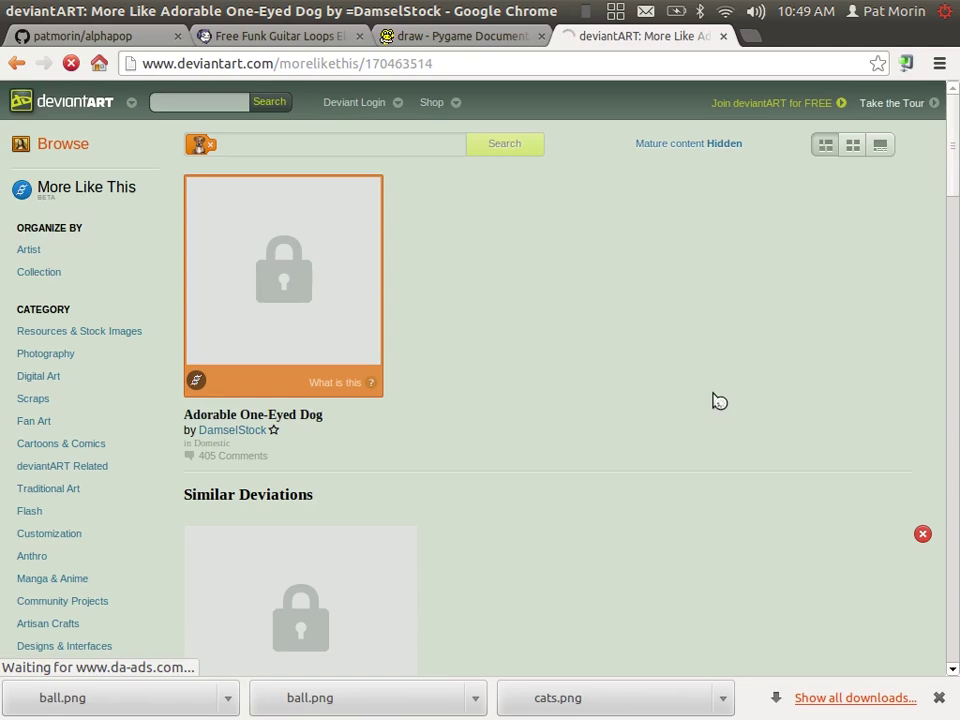
pyautogui.scroll(-6, 712, 400)
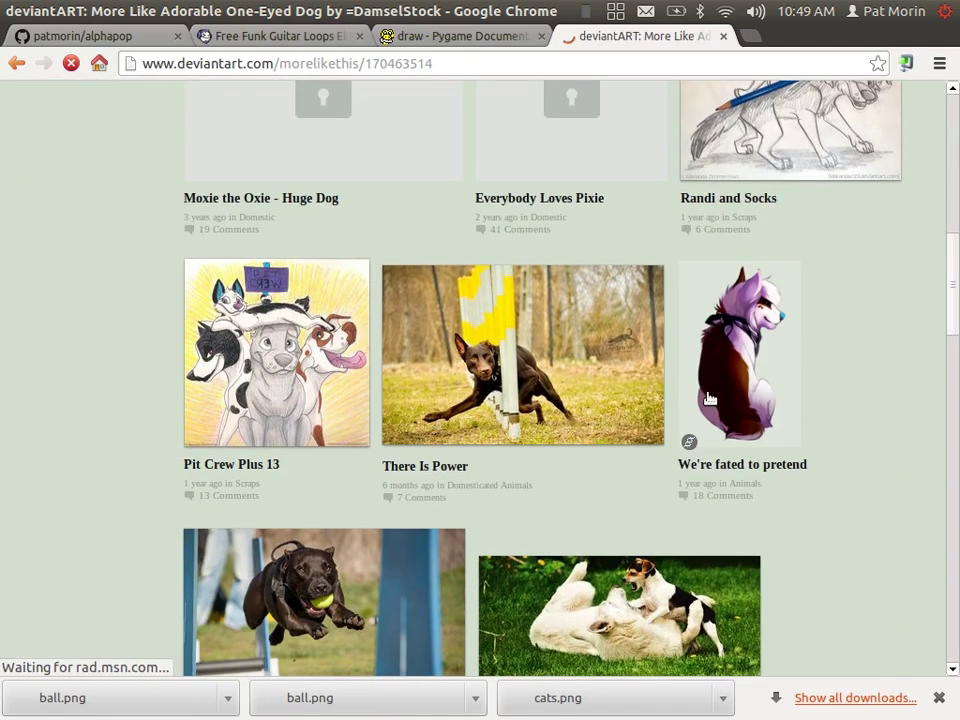
pyautogui.scroll(-6, 709, 399)
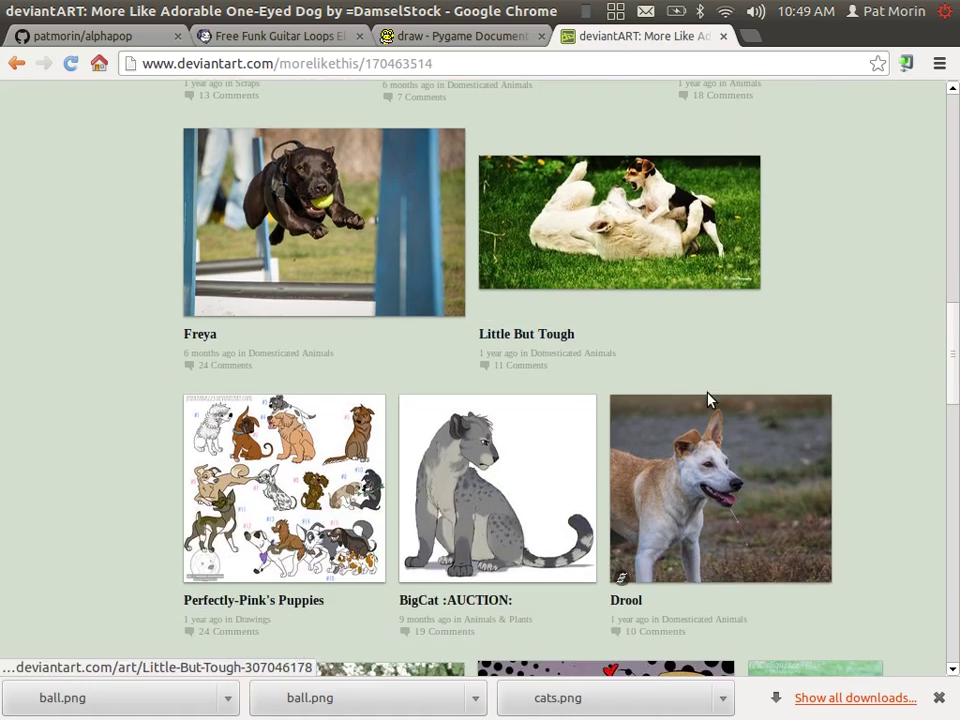
pyautogui.scroll(-6, 707, 400)
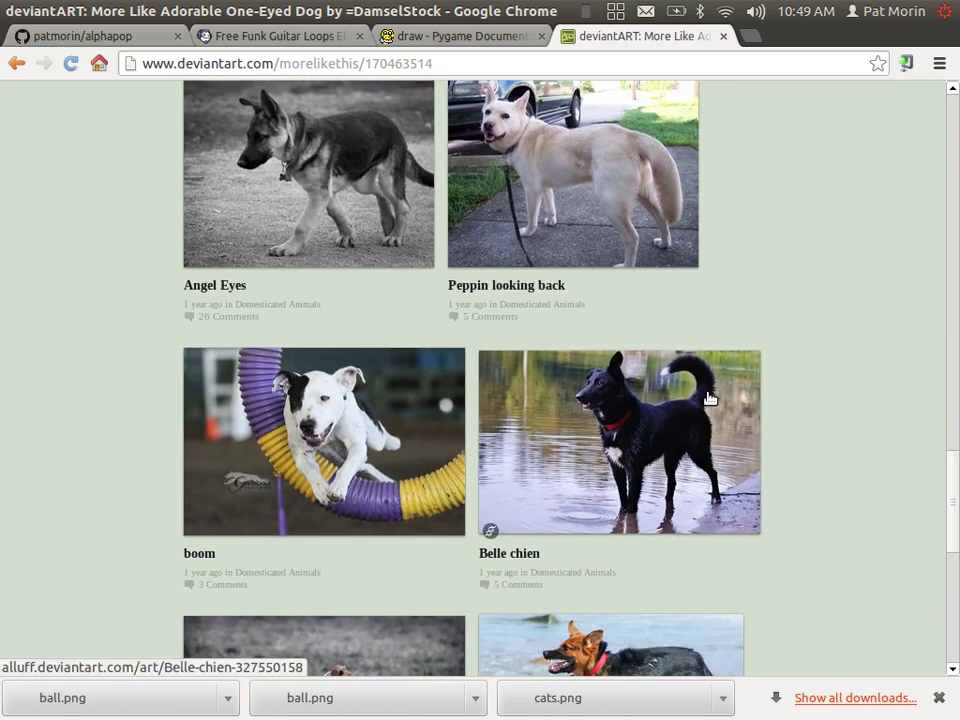
pyautogui.scroll(-5, 709, 398)
pyautogui.scroll(18, 706, 396)
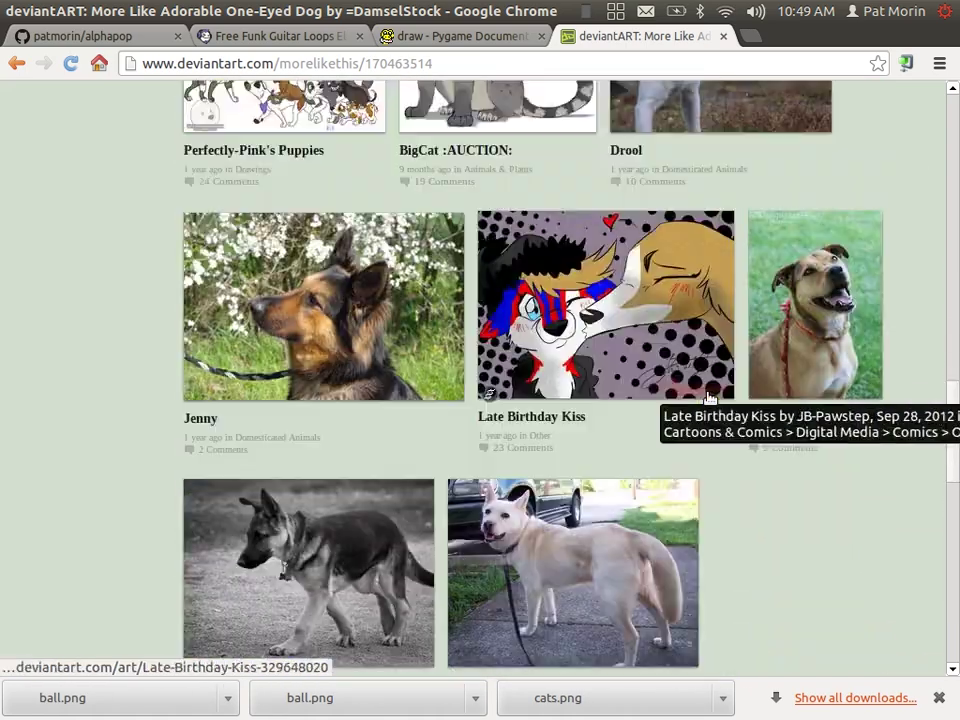
pyautogui.click(16, 63)
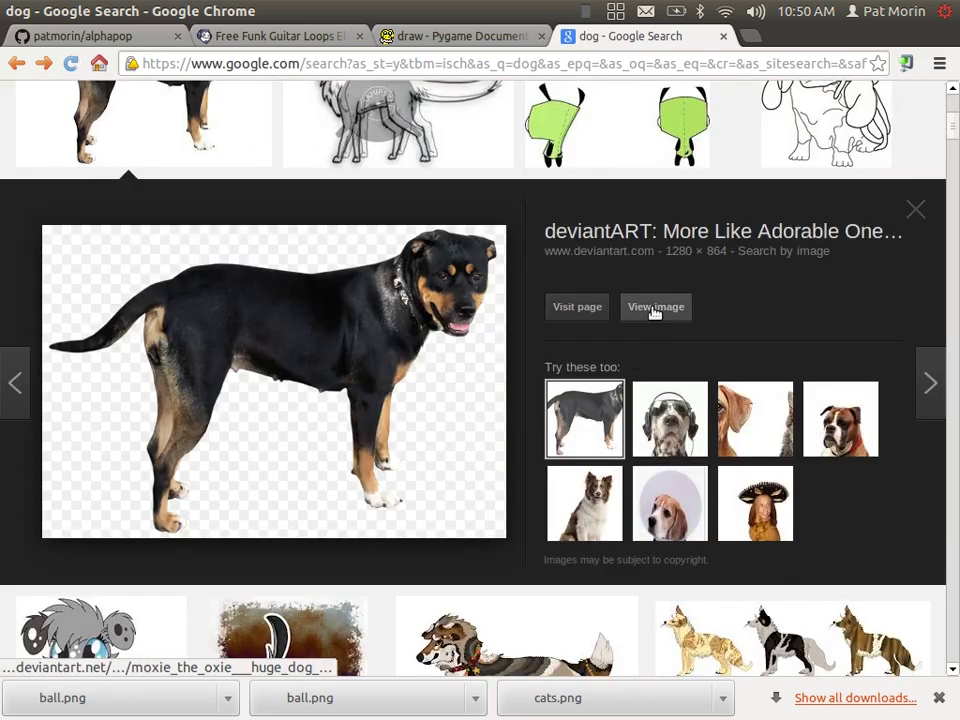
# View the standing dog photo at full size and start saving the image to a file.
pyautogui.click(653, 311)
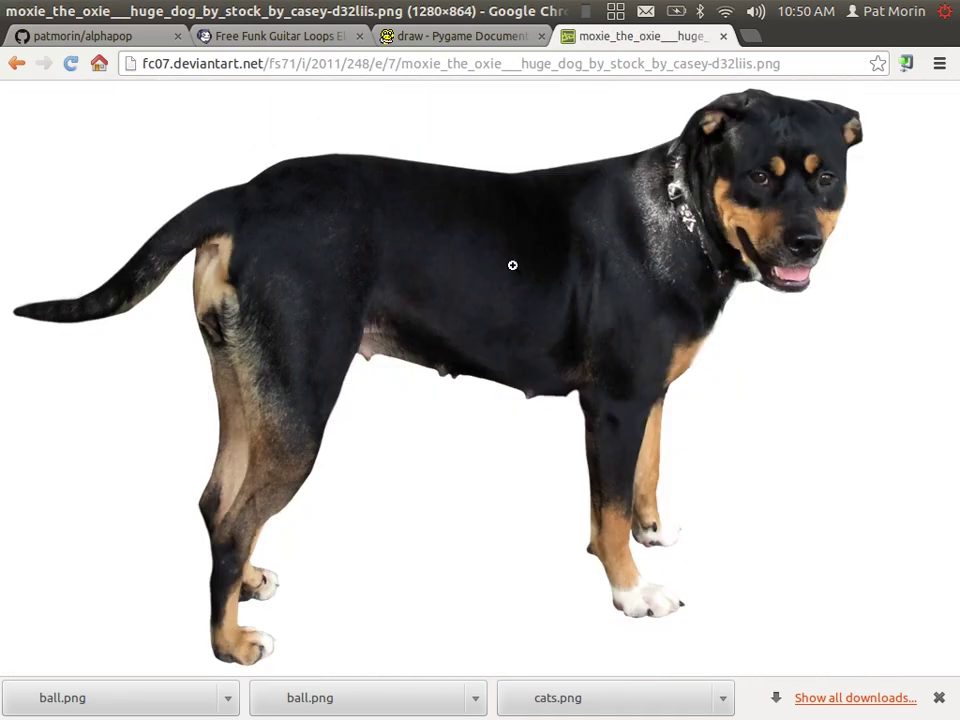
pyautogui.rightClick(478, 266)
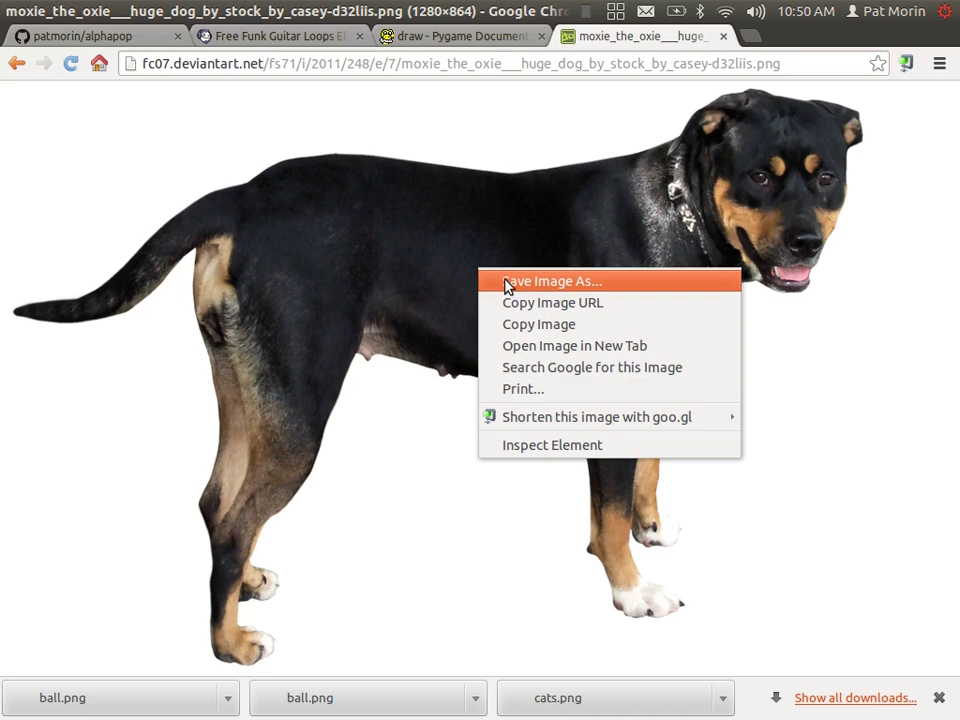
pyautogui.click(404, 224)
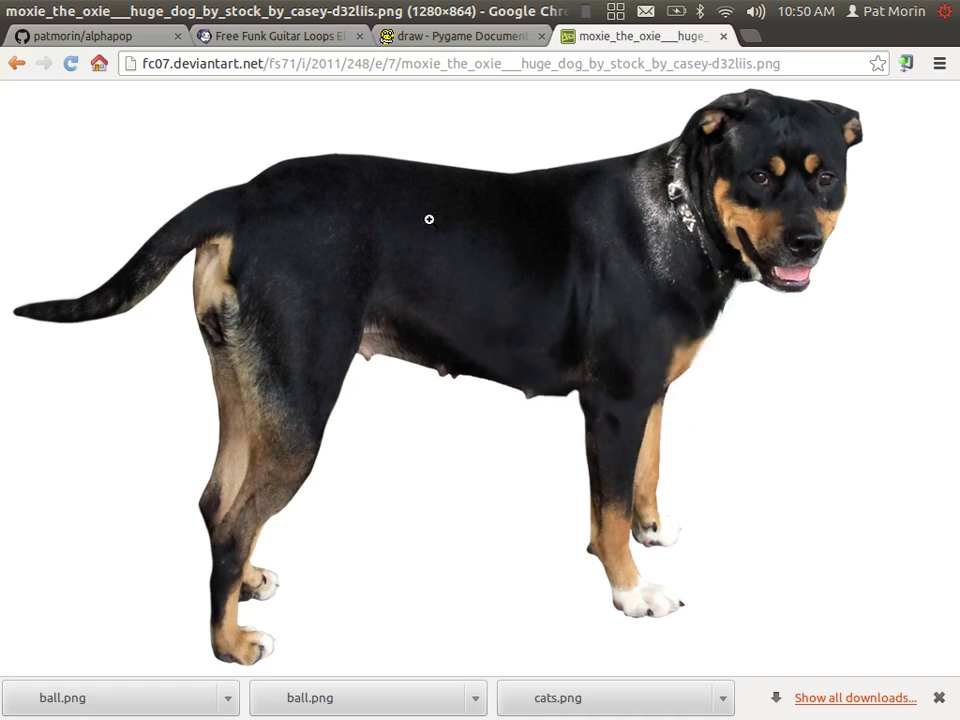
pyautogui.rightClick(430, 221)
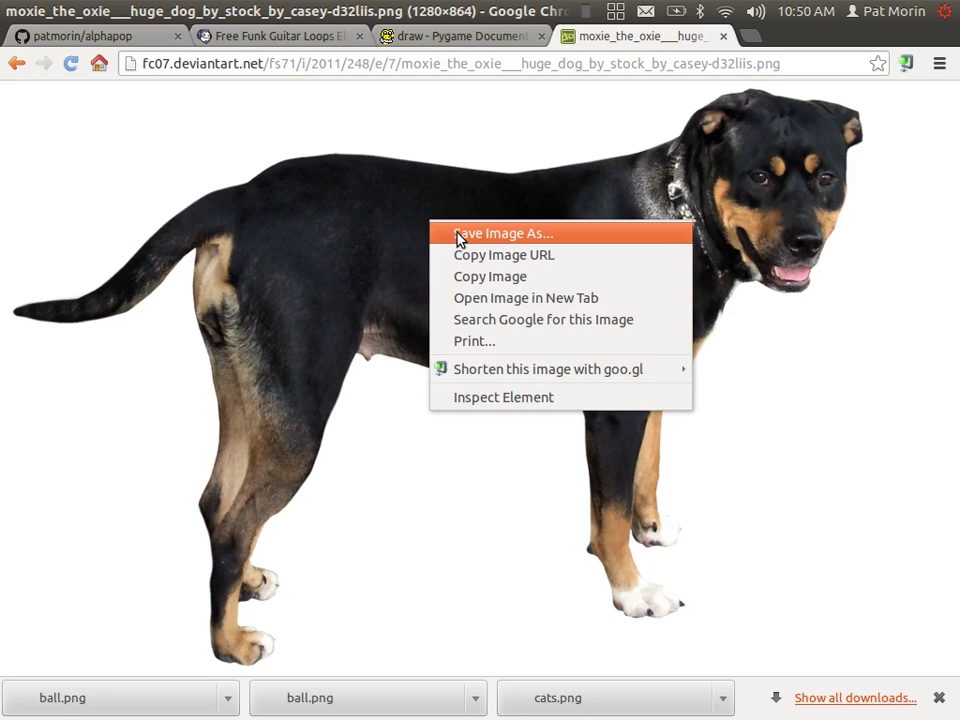
pyautogui.click(458, 236)
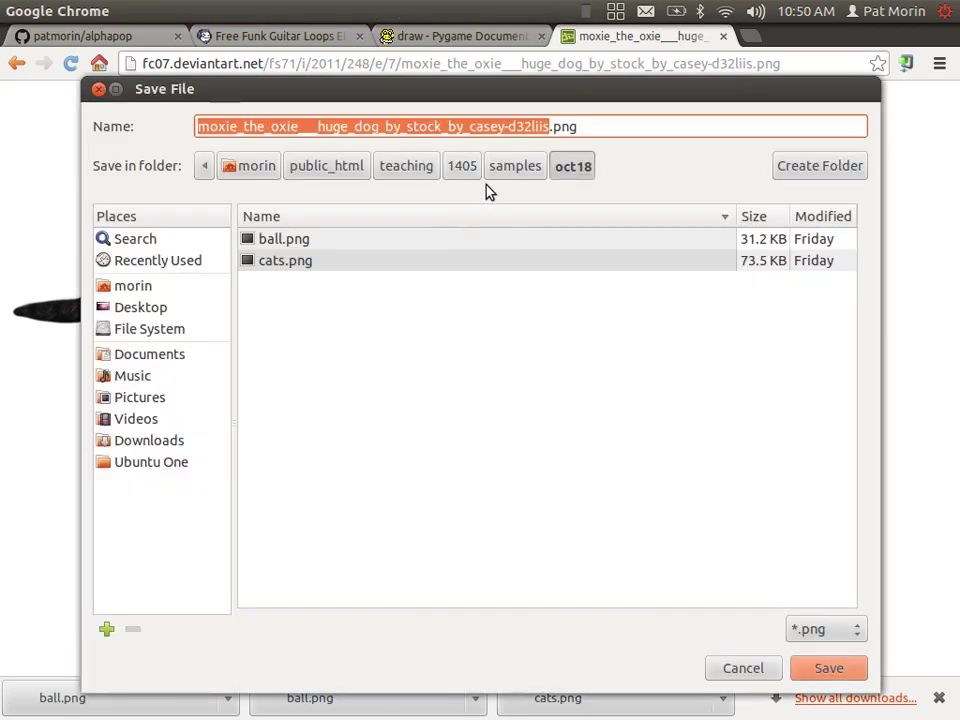
# Save the dog image as dog.png in the oct21 folder inside samples.
pyautogui.click(516, 166)
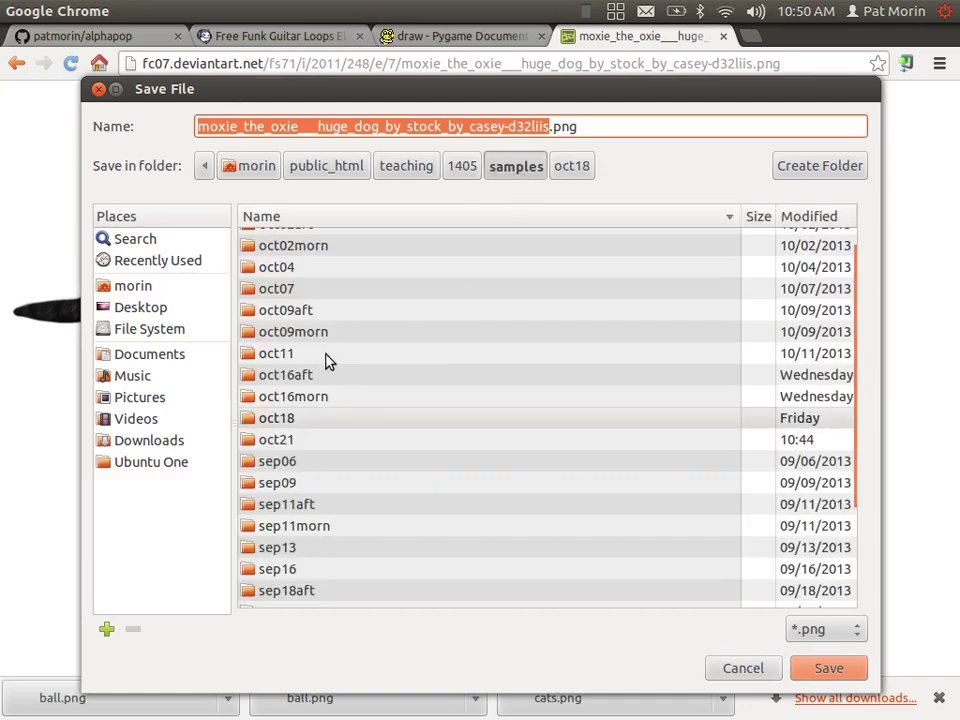
pyautogui.doubleClick(277, 441)
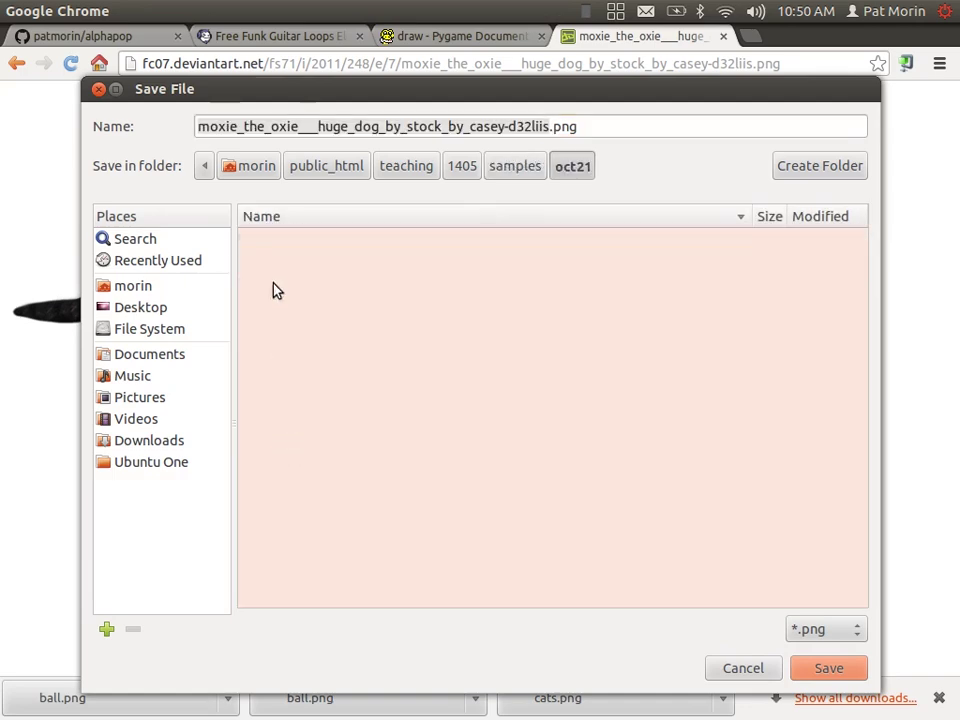
pyautogui.doubleClick(344, 126)
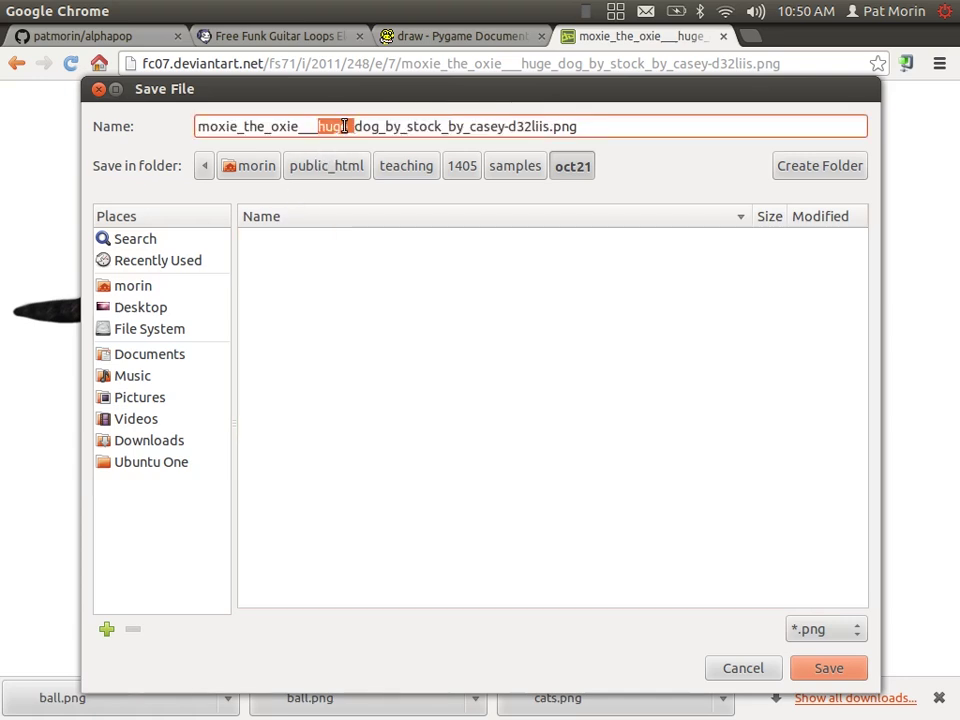
pyautogui.click(344, 126)
pyautogui.click(340, 123)
pyautogui.doubleClick(340, 123)
pyautogui.click(340, 123)
pyautogui.write('dog')
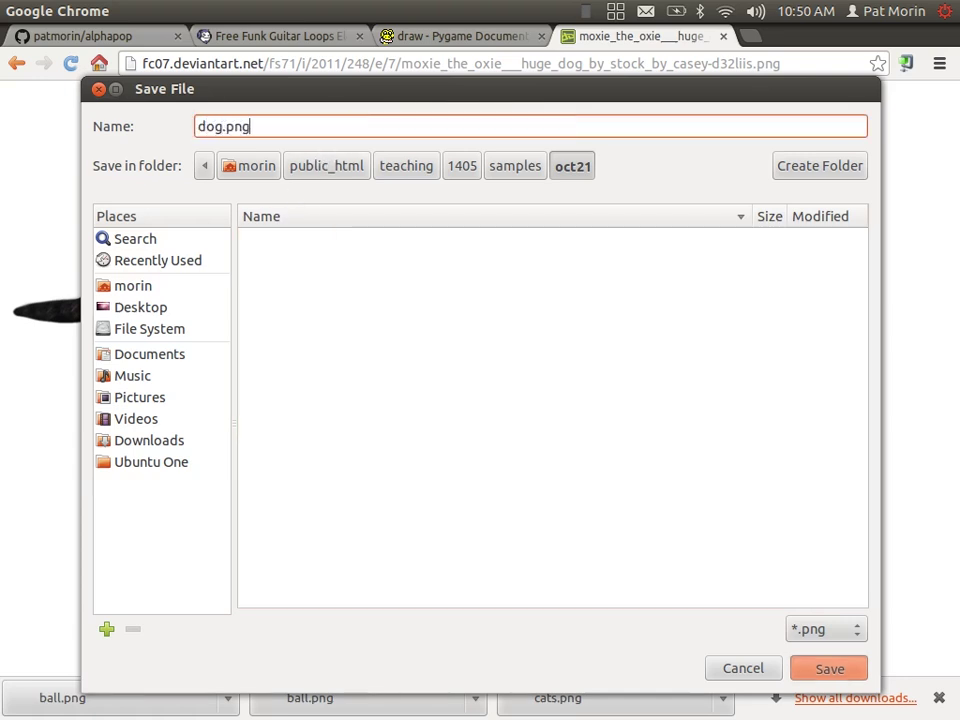
pyautogui.press('Return')
# Put the browser window away and close the running pygame window.
pyautogui.click(31, 12)
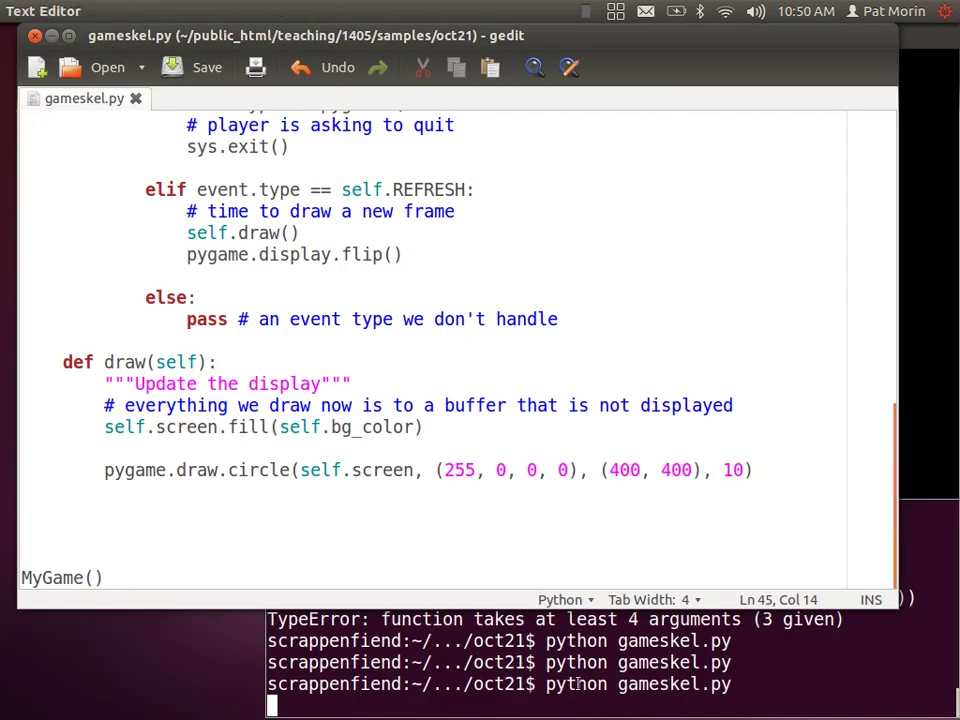
pyautogui.click(580, 680)
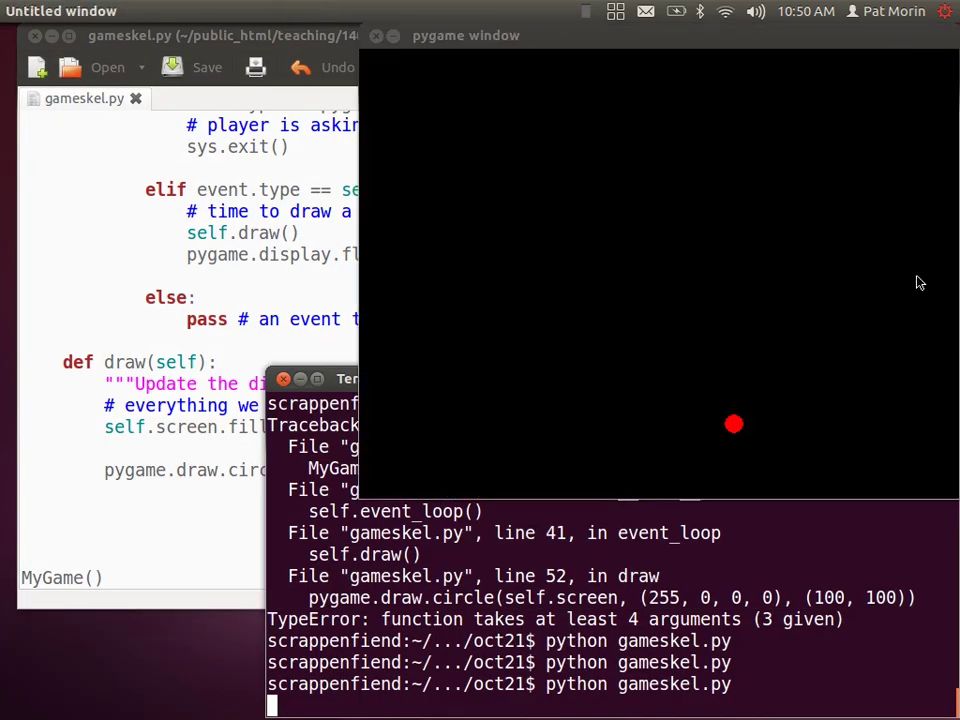
pyautogui.click(376, 38)
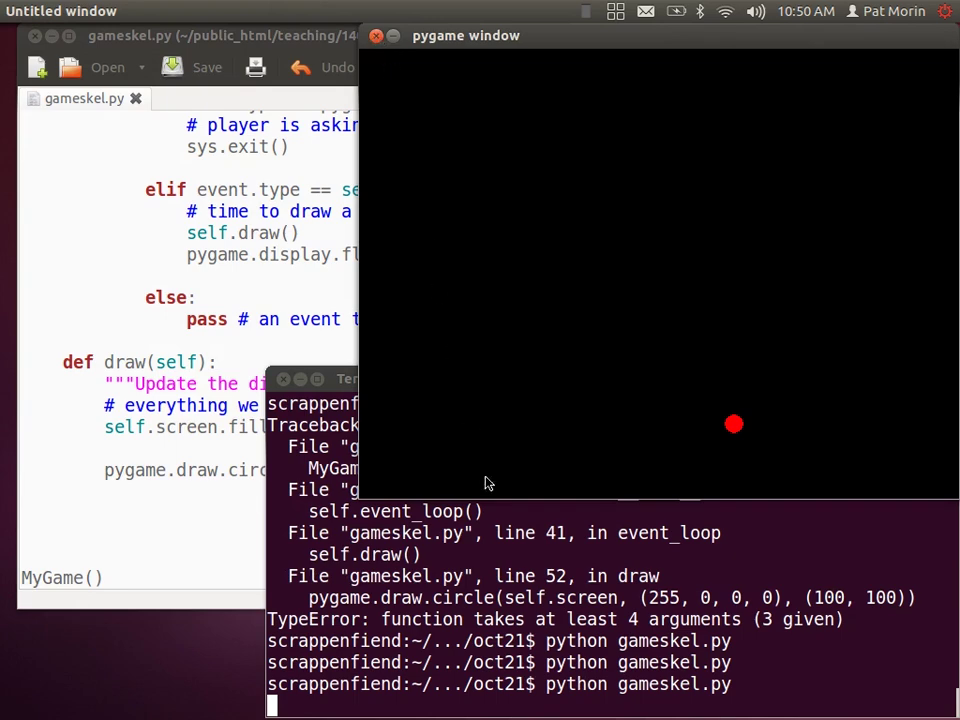
# Open dog.png in GIMP from the terminal with the command "gimp dog.png".
pyautogui.press('Return')
pyautogui.write('gimp ')
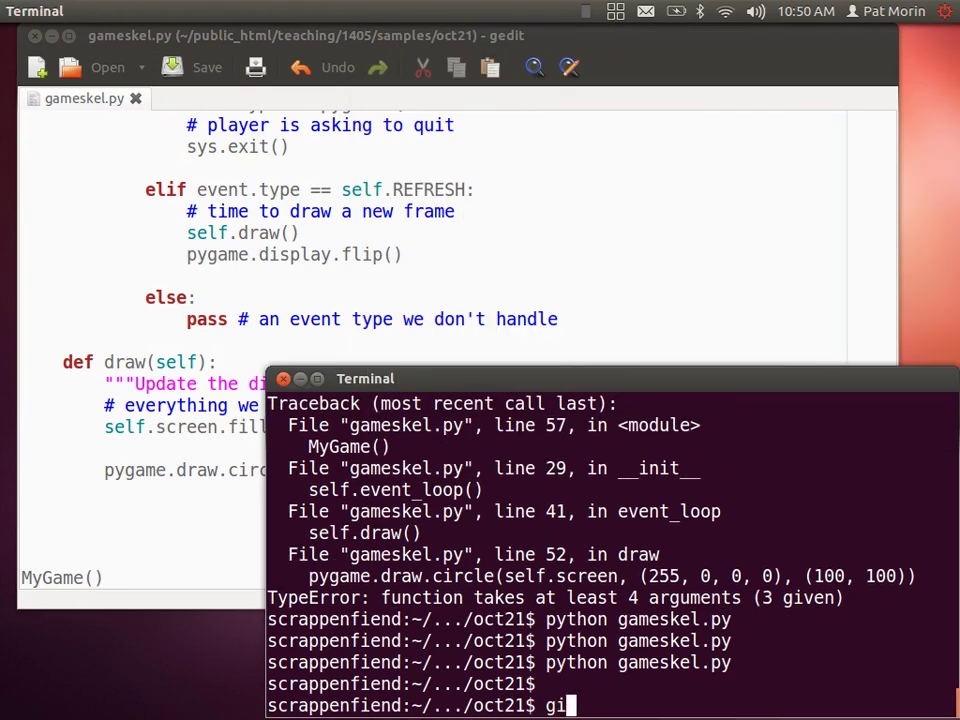
pyautogui.write('dog.png')
pyautogui.press('Return')
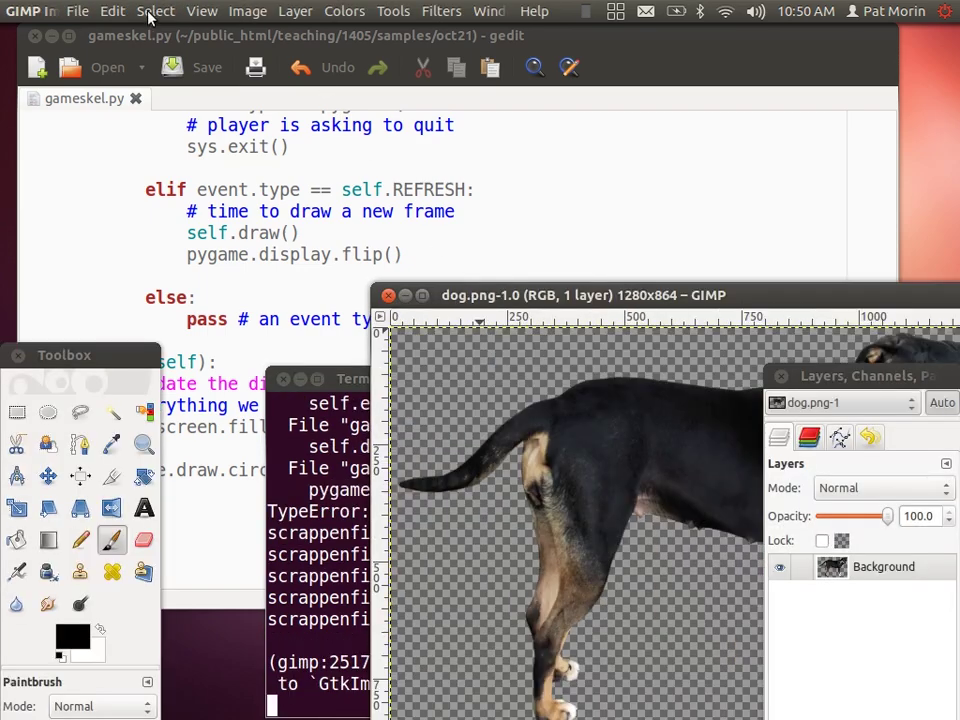
# Open the Scale Image settings for the dog picture.
pyautogui.click(244, 12)
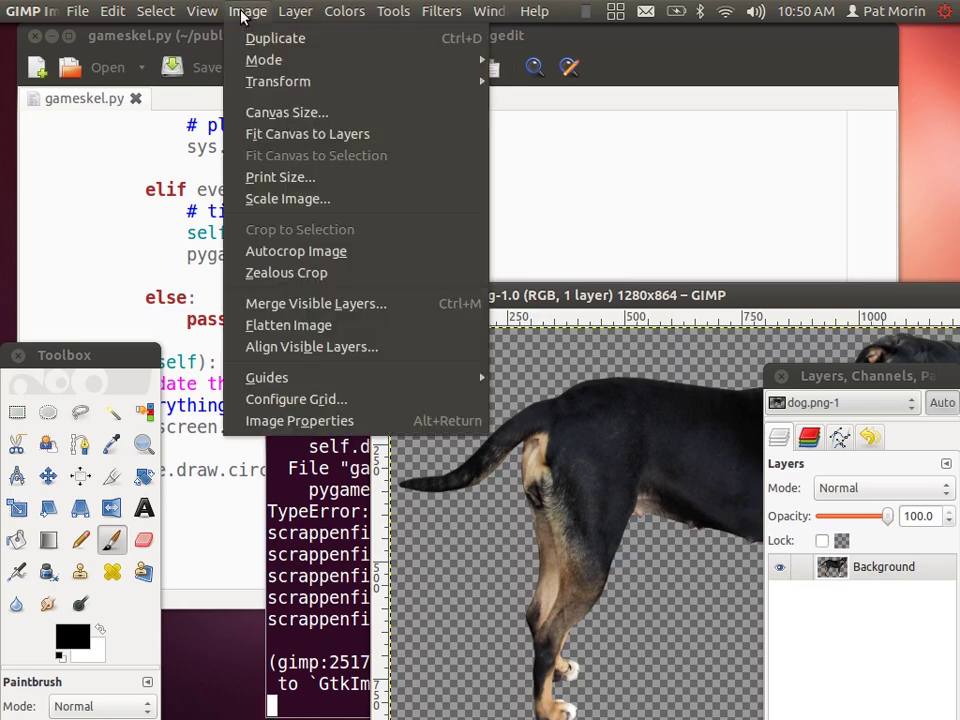
pyautogui.click(281, 203)
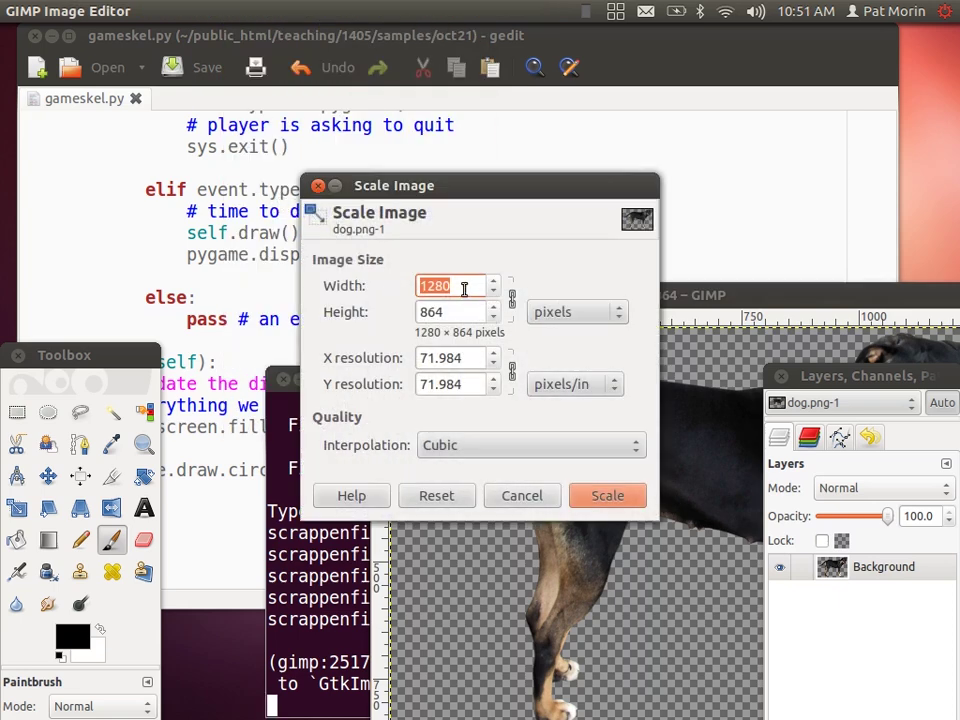